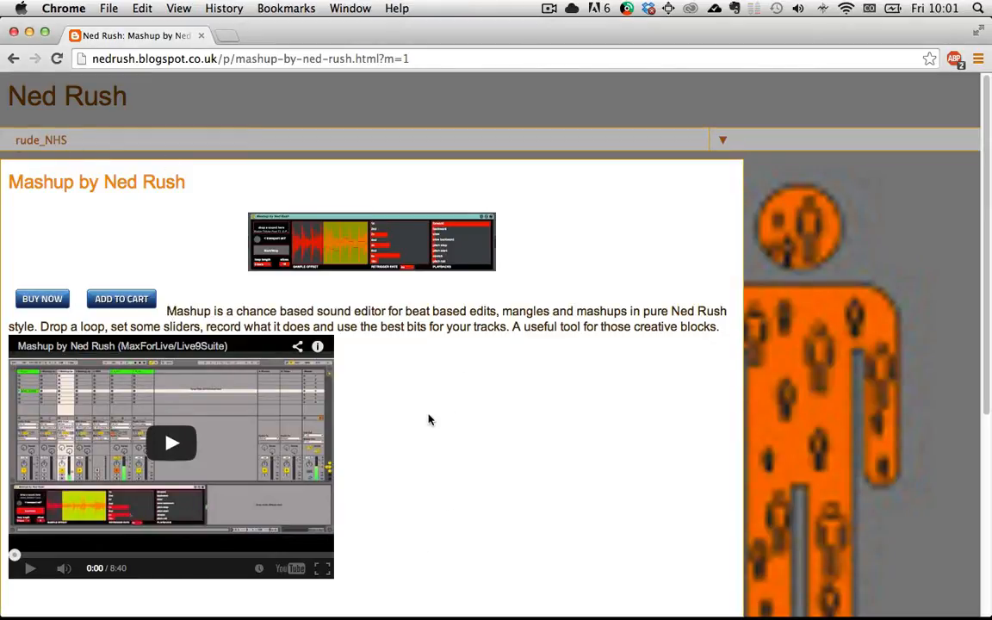
Step: Look over the Mashup by Ned Rush product page, from the description and demo video down to the comments and profile
{"action": "scroll", "coordinate": [486, 429], "scroll_direction": "down", "scroll_amount": 8}
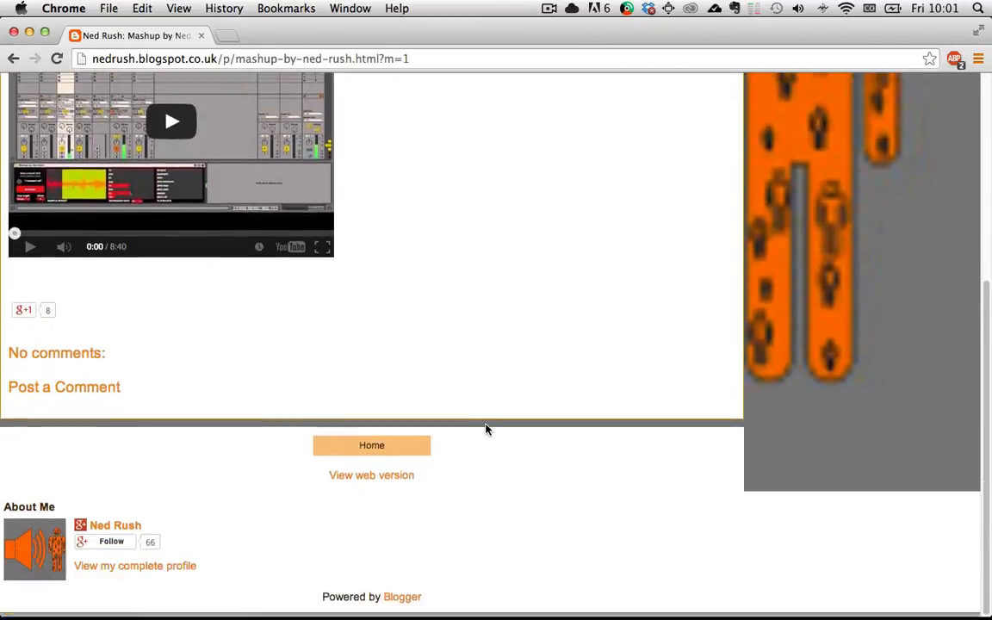
{"action": "scroll", "coordinate": [494, 428], "scroll_direction": "up", "scroll_amount": 8}
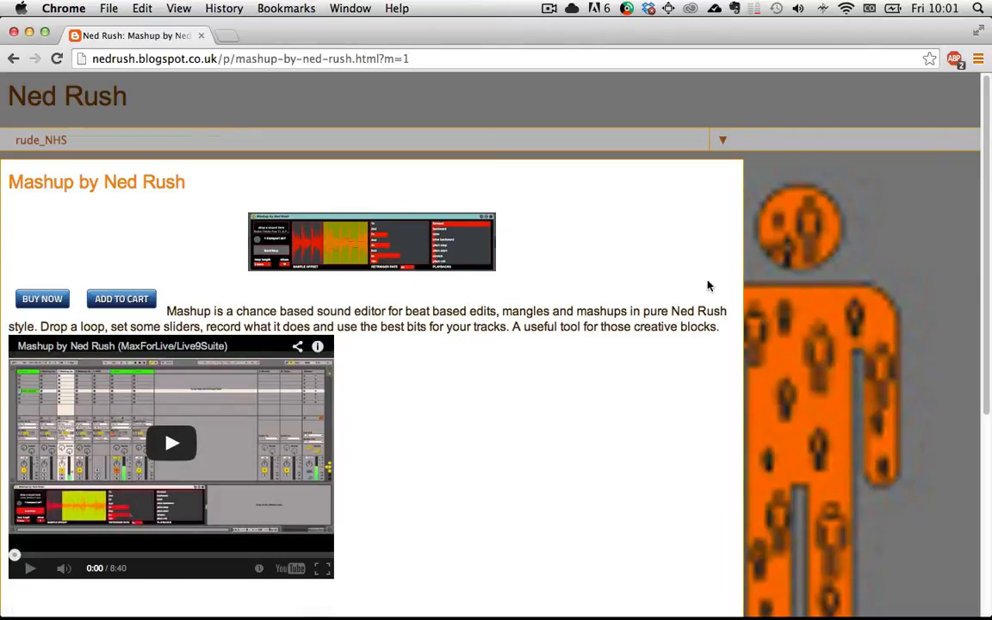
{"action": "scroll", "coordinate": [617, 474], "scroll_direction": "down", "scroll_amount": 8}
{"action": "scroll", "coordinate": [618, 474], "scroll_direction": "up", "scroll_amount": 8}
{"action": "scroll", "coordinate": [508, 458], "scroll_direction": "down", "scroll_amount": 8}
{"action": "scroll", "coordinate": [508, 458], "scroll_direction": "up", "scroll_amount": 8}
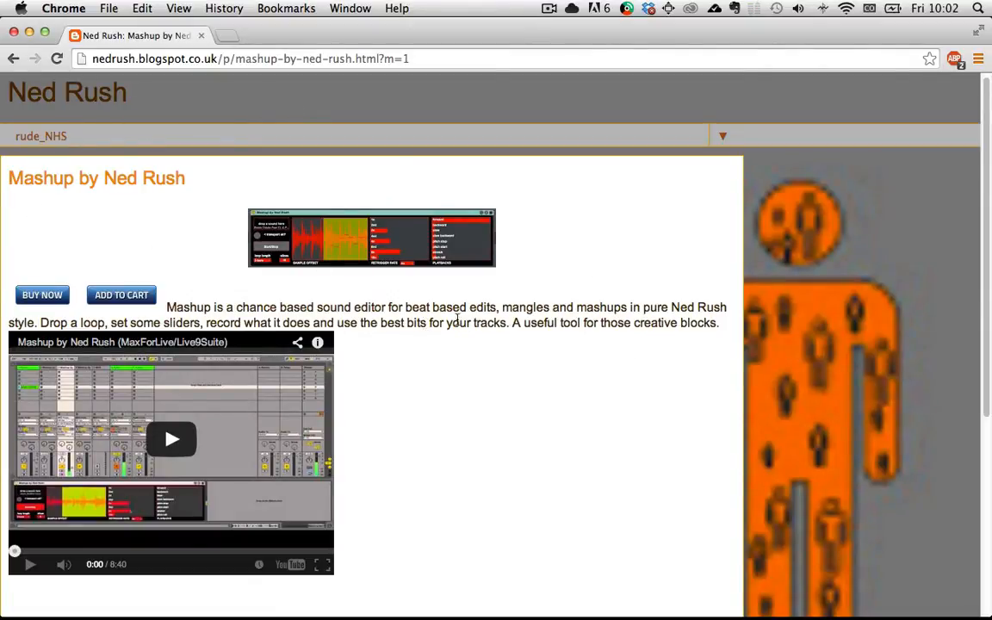
Step: Open the PayPal purchase page for Mashup by Ned Rush, then close it and return to the product page
{"action": "left_click", "coordinate": [43, 295]}
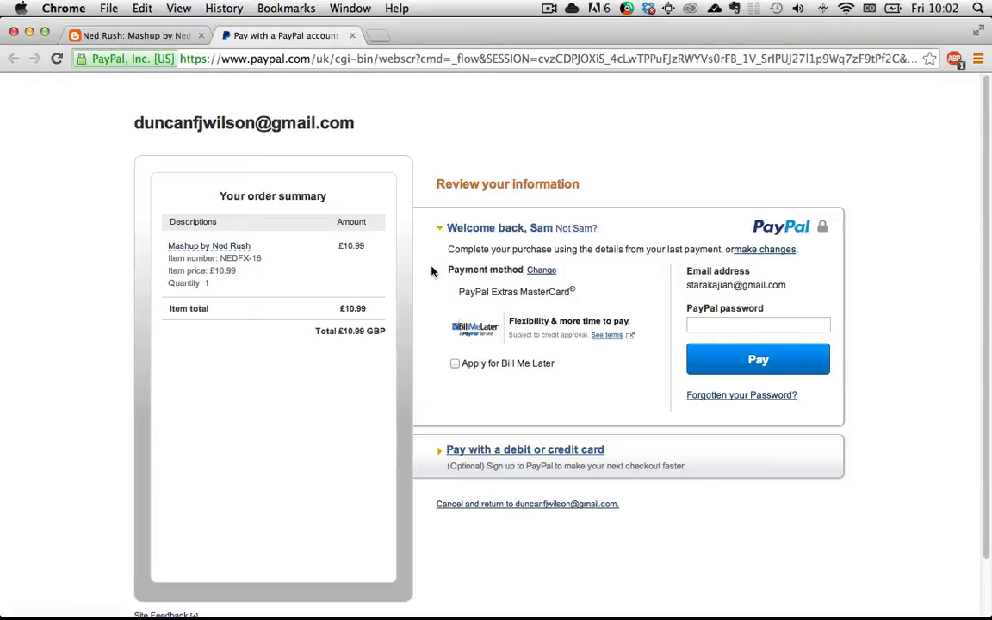
{"action": "left_click", "coordinate": [137, 35]}
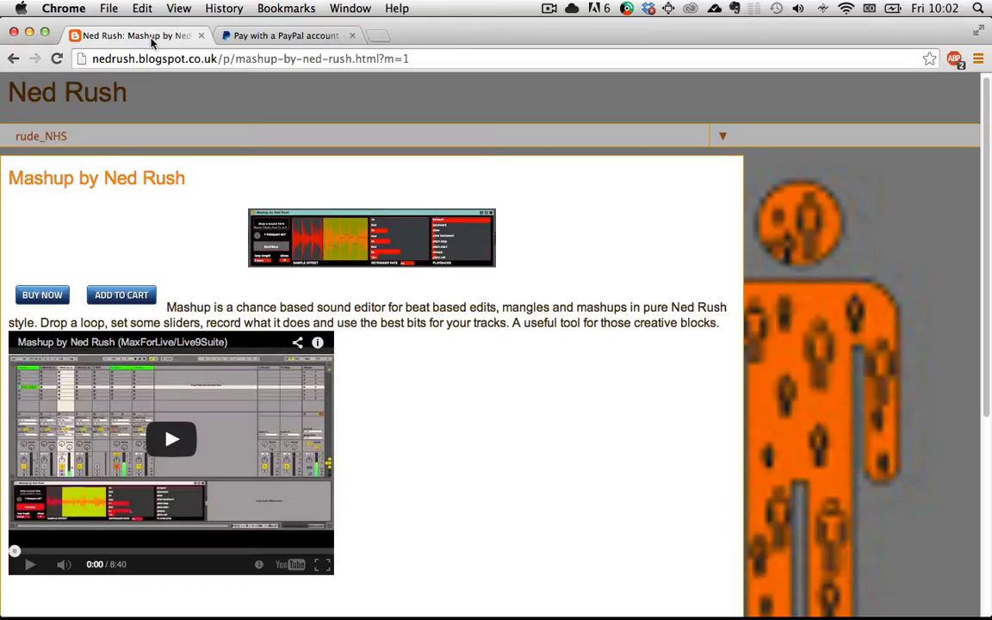
{"action": "left_click", "coordinate": [353, 36]}
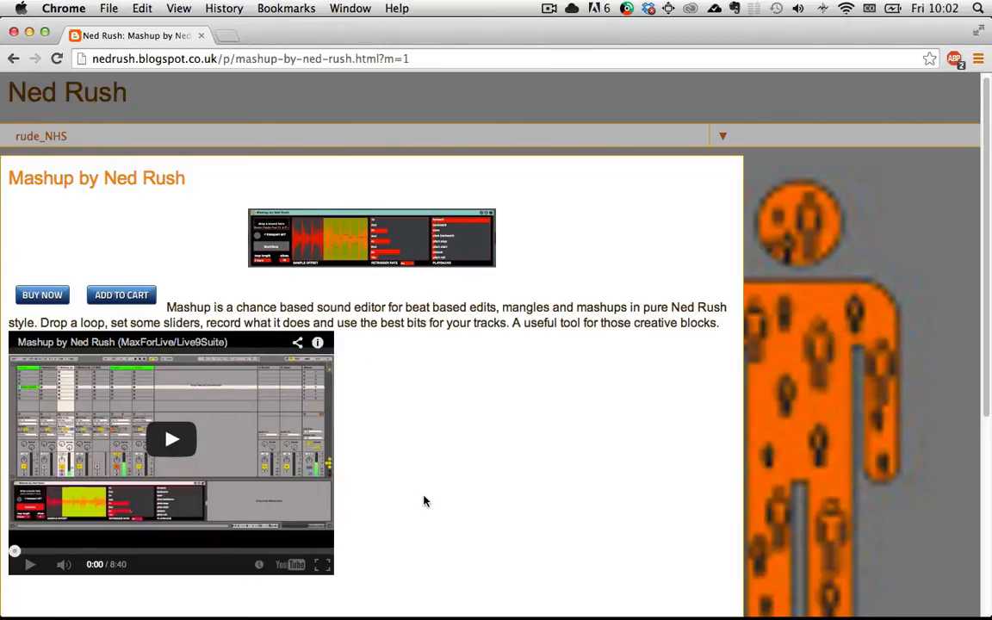
{"action": "scroll", "coordinate": [424, 501], "scroll_direction": "down", "scroll_amount": 5}
{"action": "scroll", "coordinate": [423, 501], "scroll_direction": "up", "scroll_amount": 5}
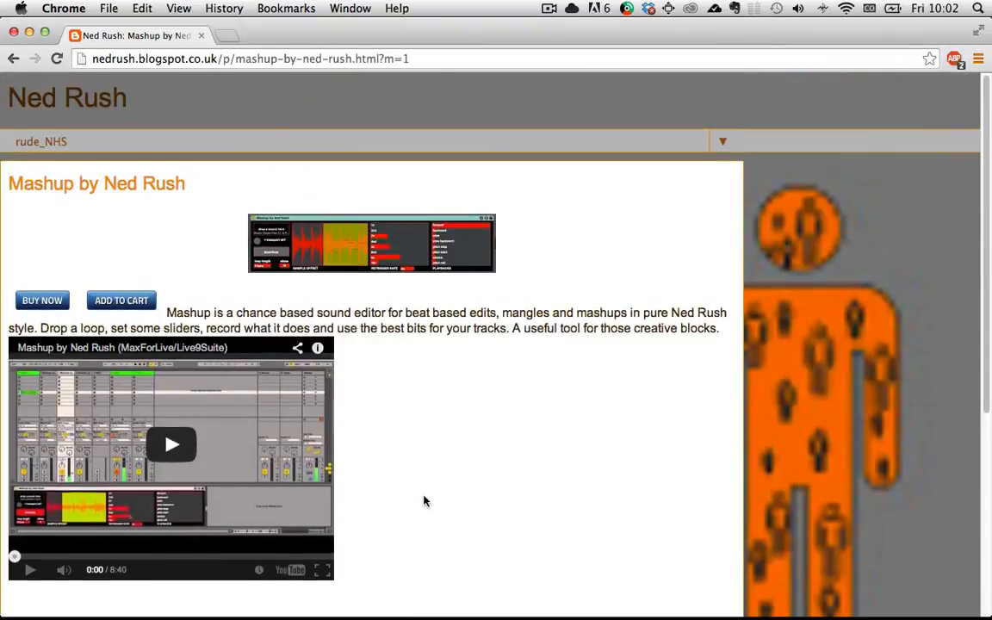
Step: Switch to Ableton Live, insert a new MIDI track and load MashupbyNedRush.amxd from the User Library onto it
{"action": "left_click", "coordinate": [578, 607]}
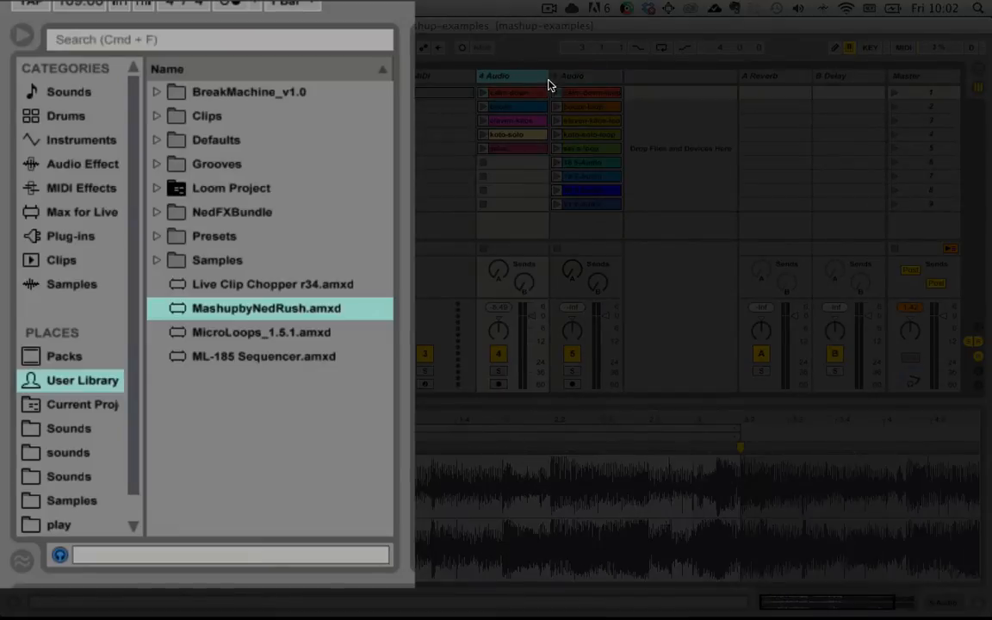
{"action": "key", "text": "super+shift+t"}
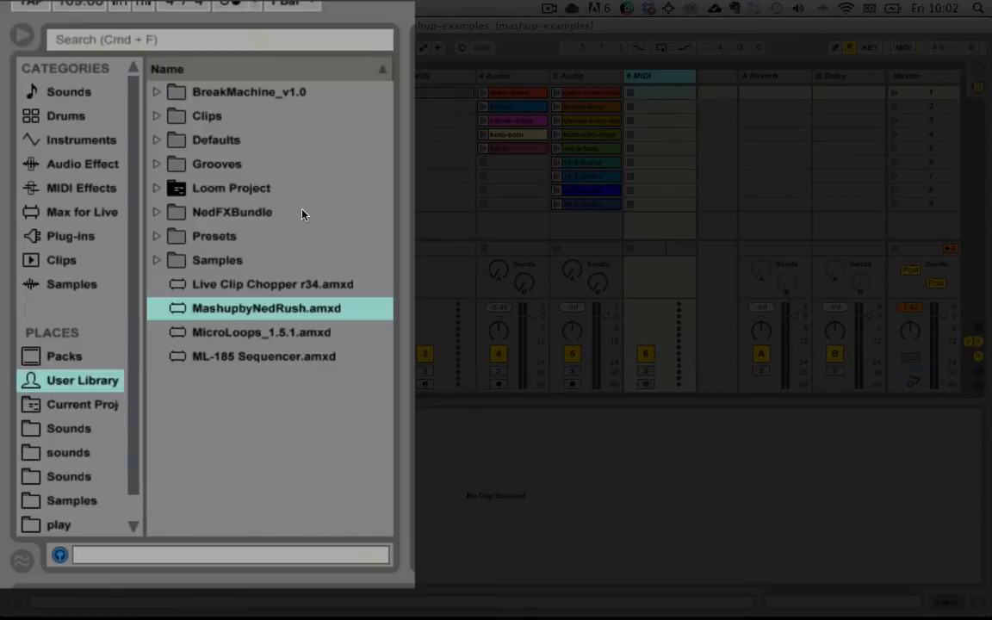
{"action": "left_click", "coordinate": [293, 312]}
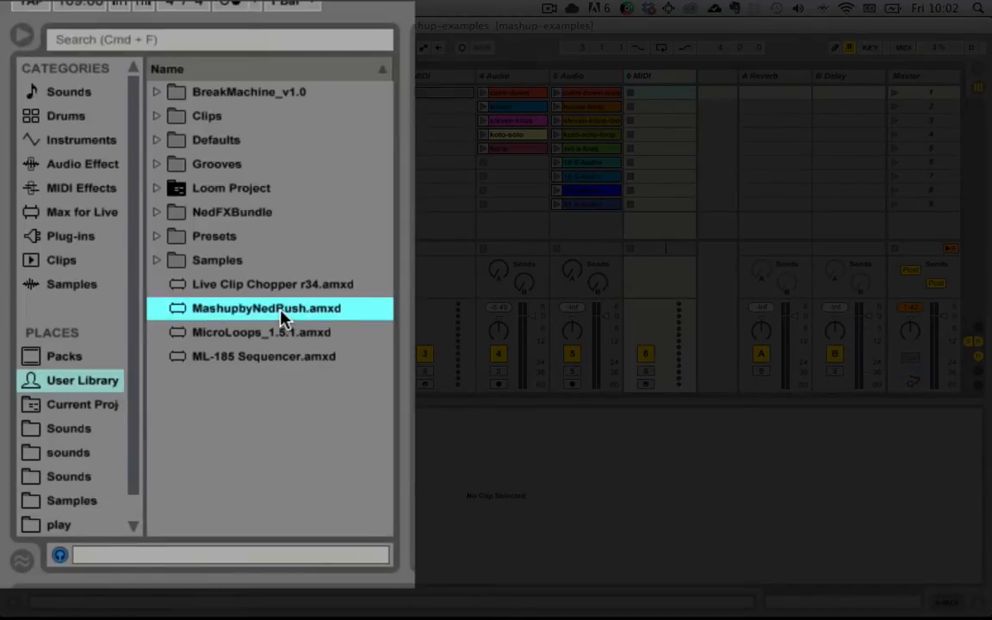
{"action": "left_click", "coordinate": [661, 83]}
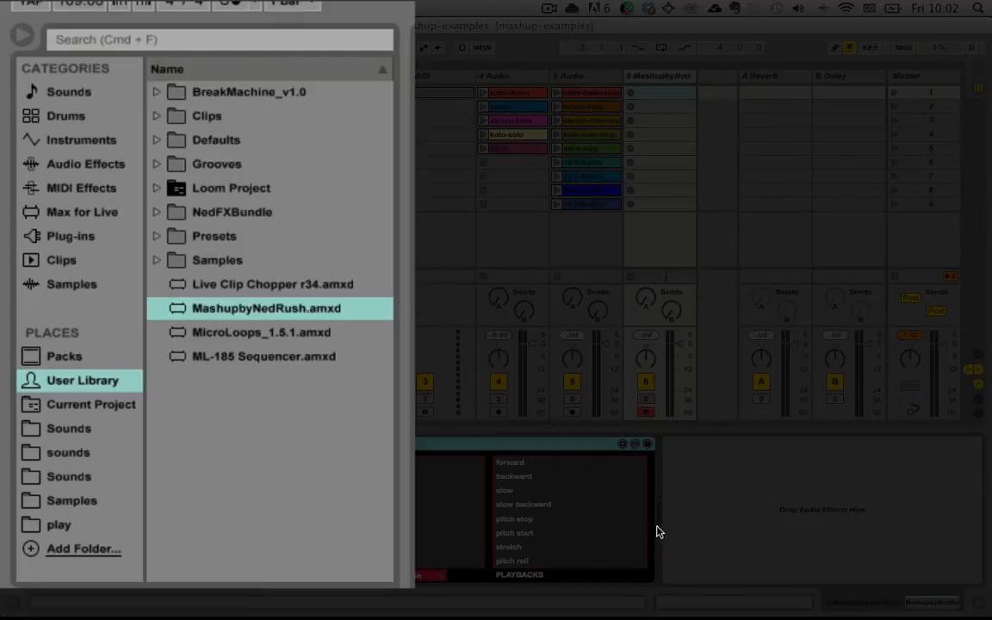
{"action": "left_click", "coordinate": [647, 400]}
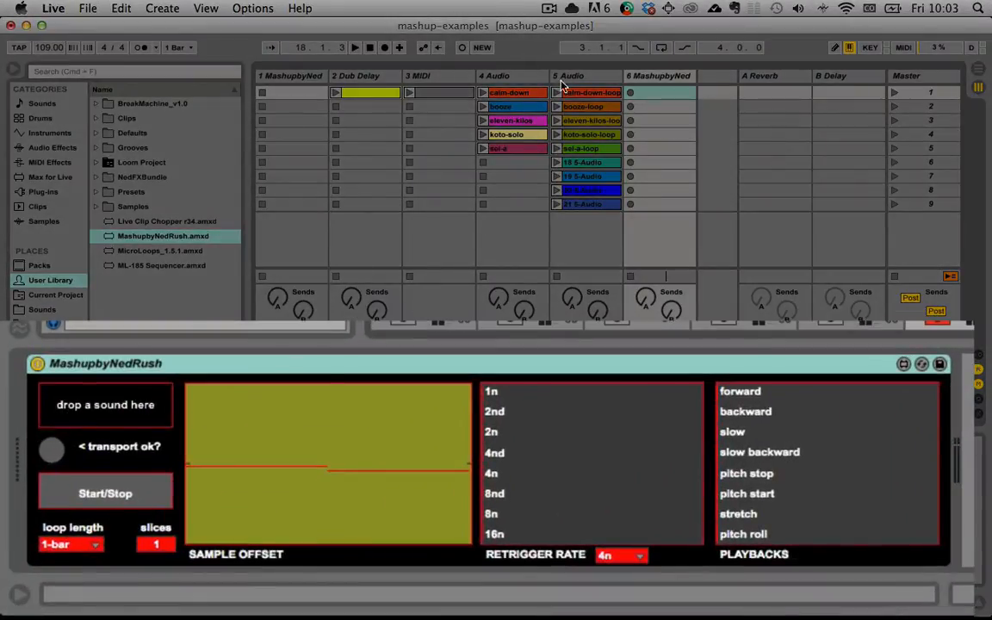
Step: Load the calm-down-loop clip from the 5 Audio track into the Mashup device as its source sound
{"action": "left_click_drag", "start_coordinate": [577, 93], "coordinate": [129, 409]}
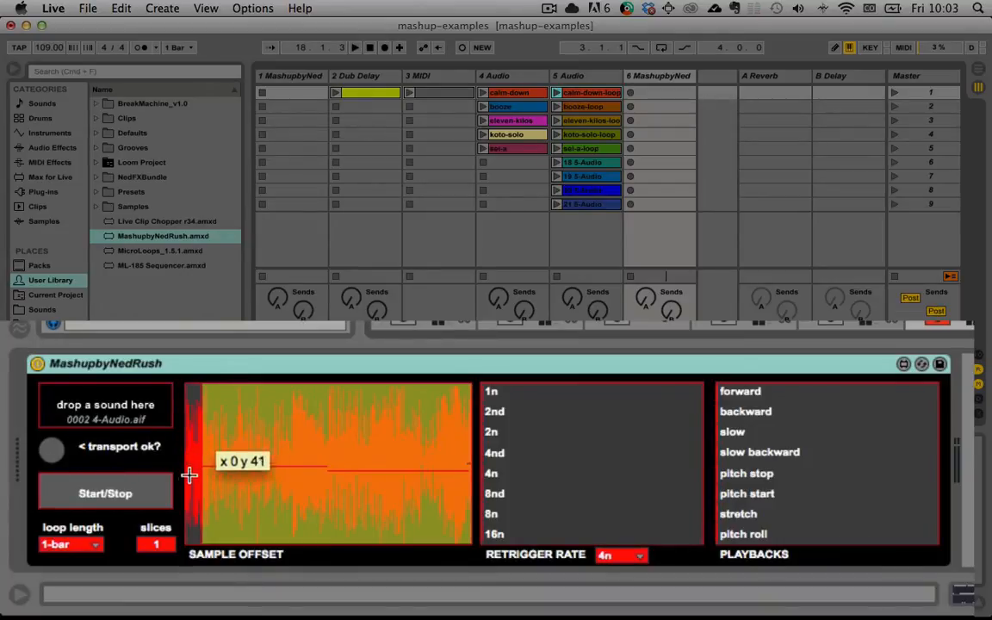
{"action": "left_click", "coordinate": [120, 498]}
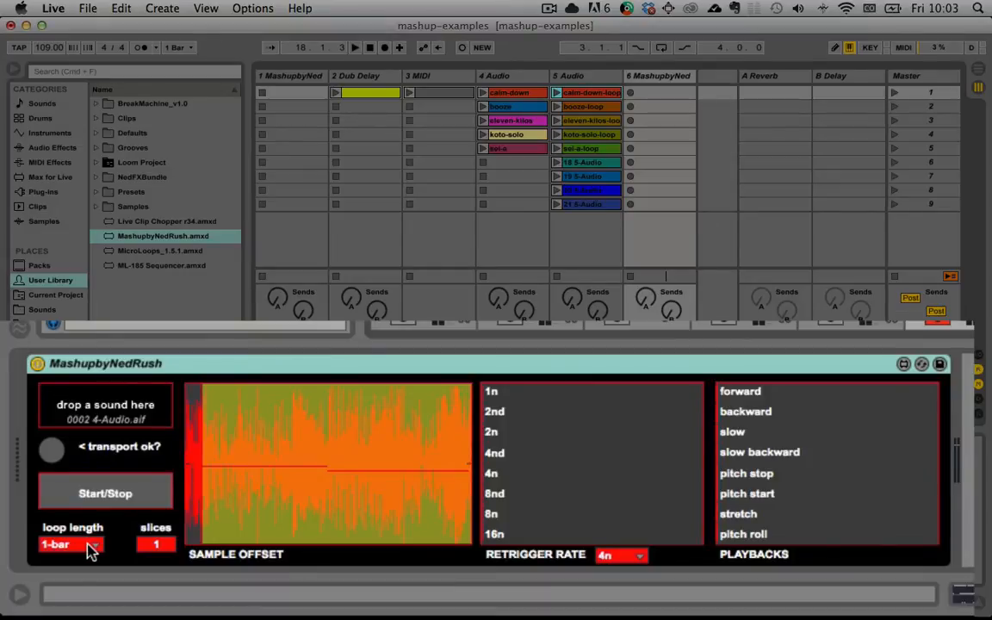
Step: Check the loop length of the source clip on the 5 Audio track and set the Mashup loop length to 2-bars
{"action": "left_click", "coordinate": [550, 79]}
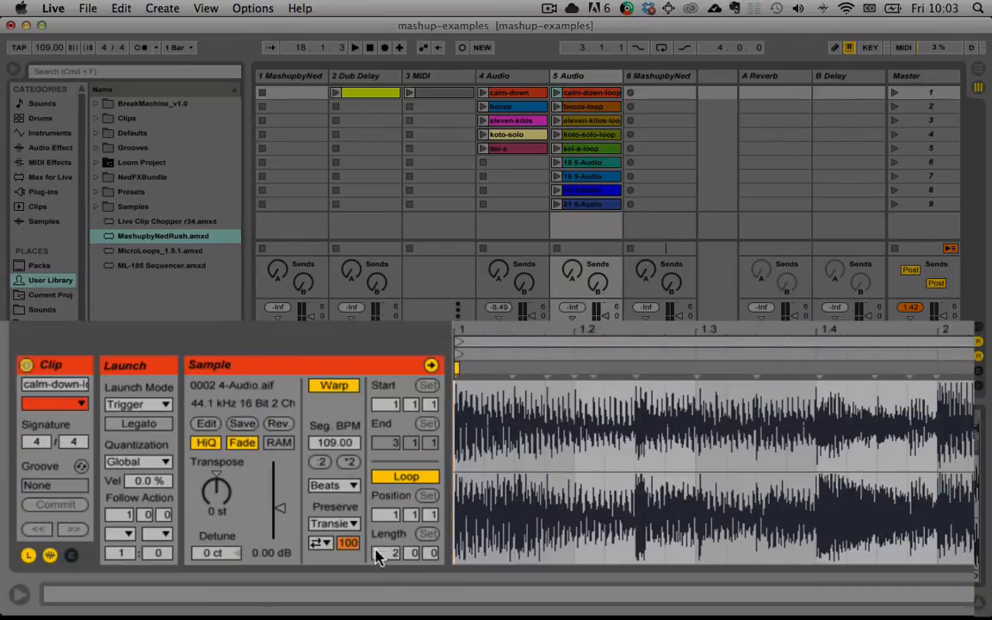
{"action": "left_click", "coordinate": [657, 82]}
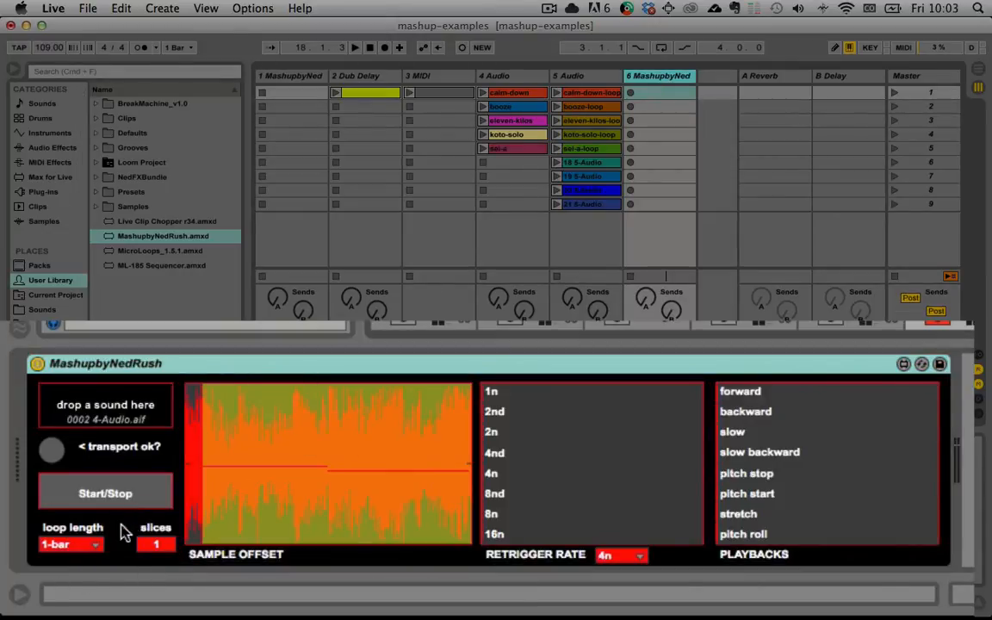
{"action": "left_click", "coordinate": [89, 544]}
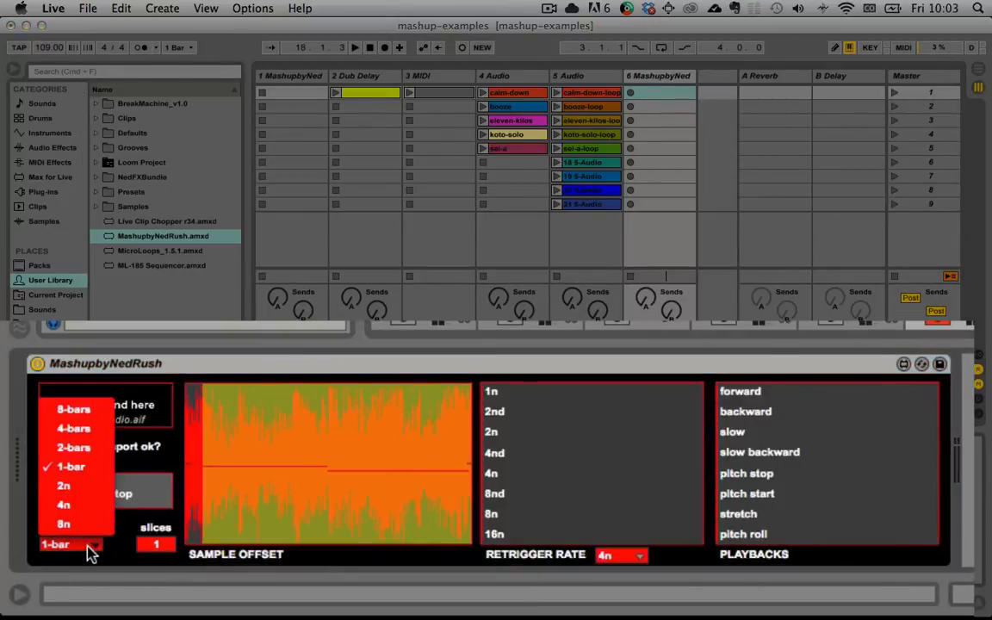
{"action": "left_click", "coordinate": [91, 450]}
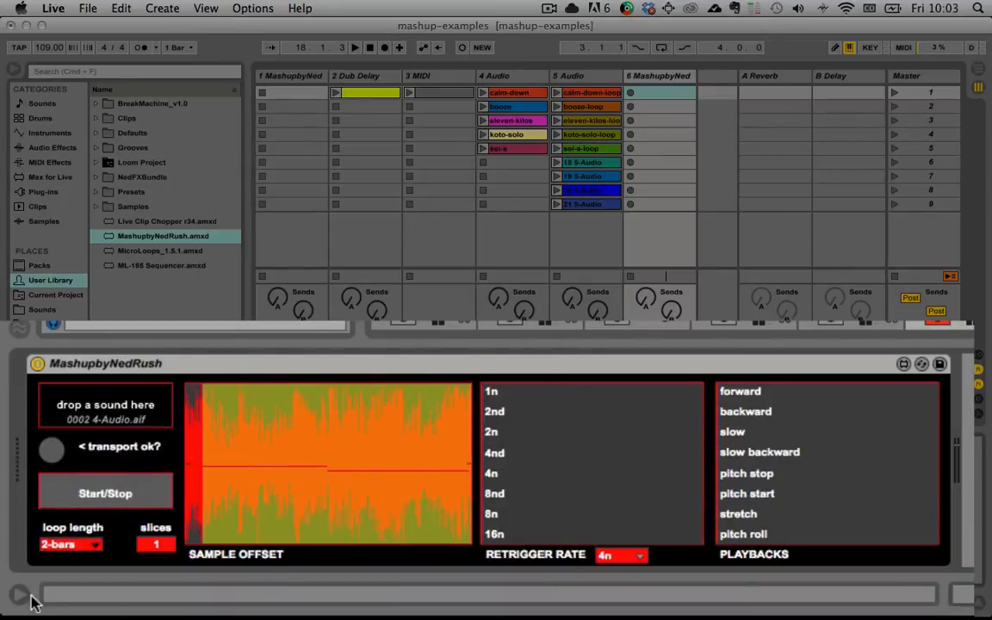
{"action": "left_click", "coordinate": [76, 544]}
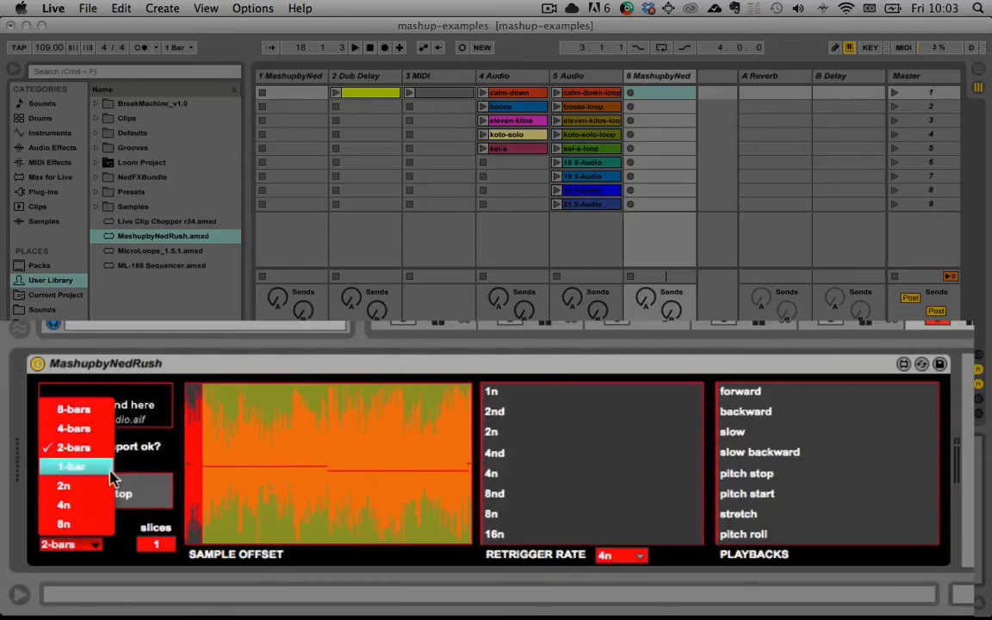
{"action": "left_click", "coordinate": [138, 526]}
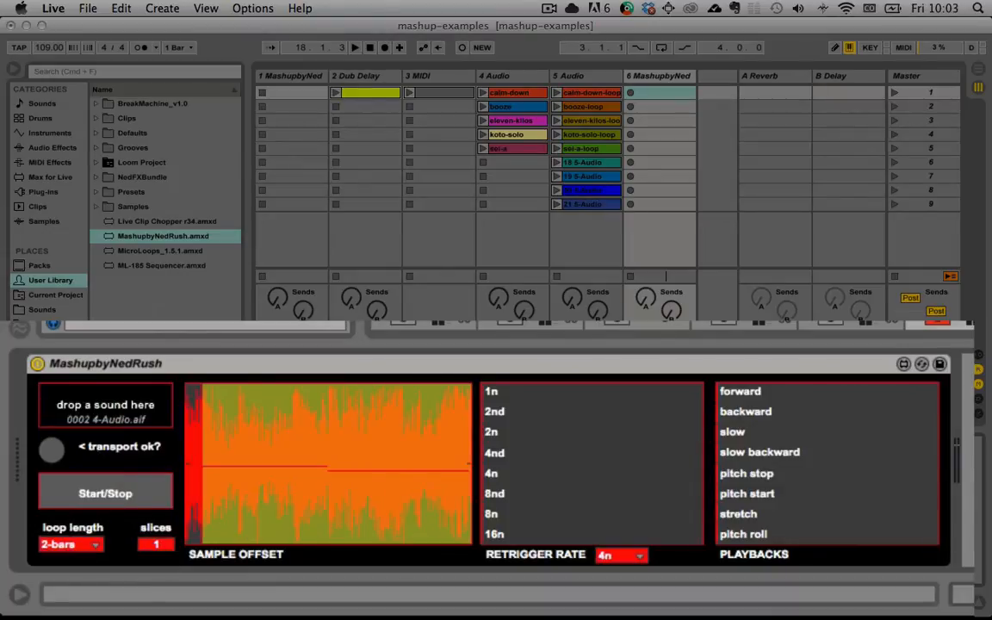
Step: Set the number of slices to 4, then to 8, and draw a rising ramp of sample offsets across the eight slices
{"action": "left_click_drag", "start_coordinate": [162, 551], "coordinate": [162, 537]}
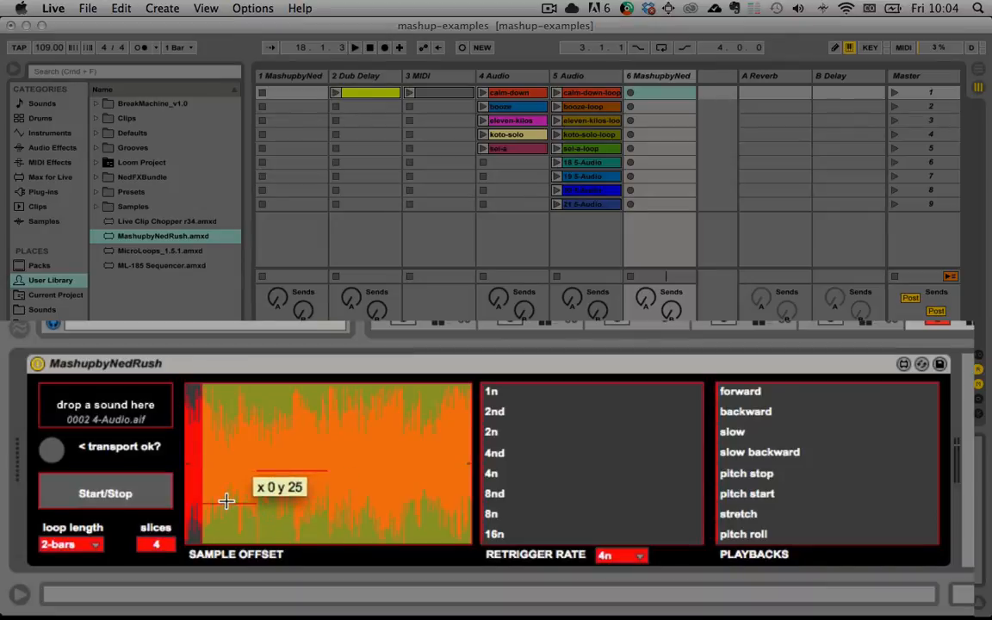
{"action": "mouse_move", "coordinate": [224, 503]}
{"action": "left_mouse_down"}
{"action": "mouse_move", "coordinate": [416, 461]}
{"action": "mouse_move", "coordinate": [380, 434]}
{"action": "mouse_move", "coordinate": [171, 542]}
{"action": "mouse_move", "coordinate": [294, 437]}
{"action": "mouse_move", "coordinate": [186, 468]}
{"action": "mouse_move", "coordinate": [205, 414]}
{"action": "mouse_move", "coordinate": [284, 472]}
{"action": "mouse_move", "coordinate": [416, 427]}
{"action": "mouse_move", "coordinate": [405, 452]}
{"action": "mouse_move", "coordinate": [233, 442]}
{"action": "mouse_move", "coordinate": [233, 385]}
{"action": "mouse_move", "coordinate": [236, 531]}
{"action": "left_mouse_up"}
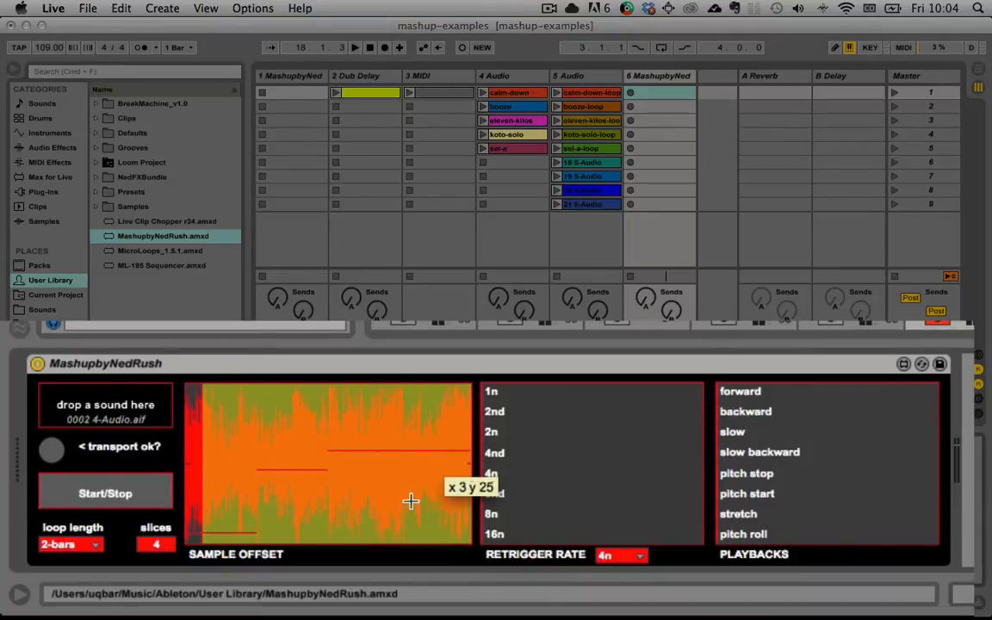
{"action": "left_click_drag", "start_coordinate": [156, 544], "coordinate": [145, 483]}
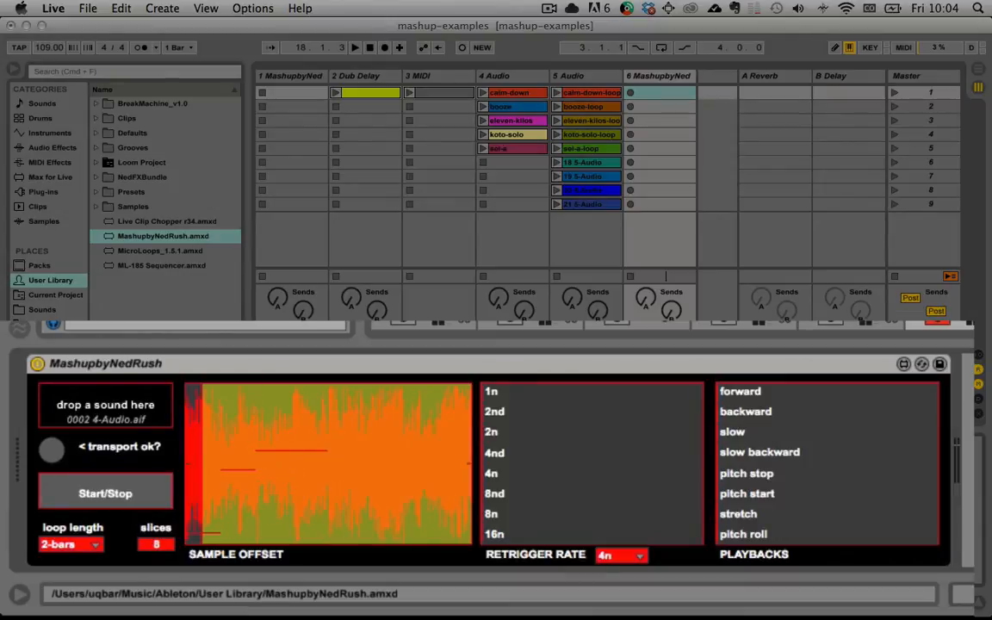
{"action": "left_click_drag", "start_coordinate": [198, 529], "coordinate": [493, 393]}
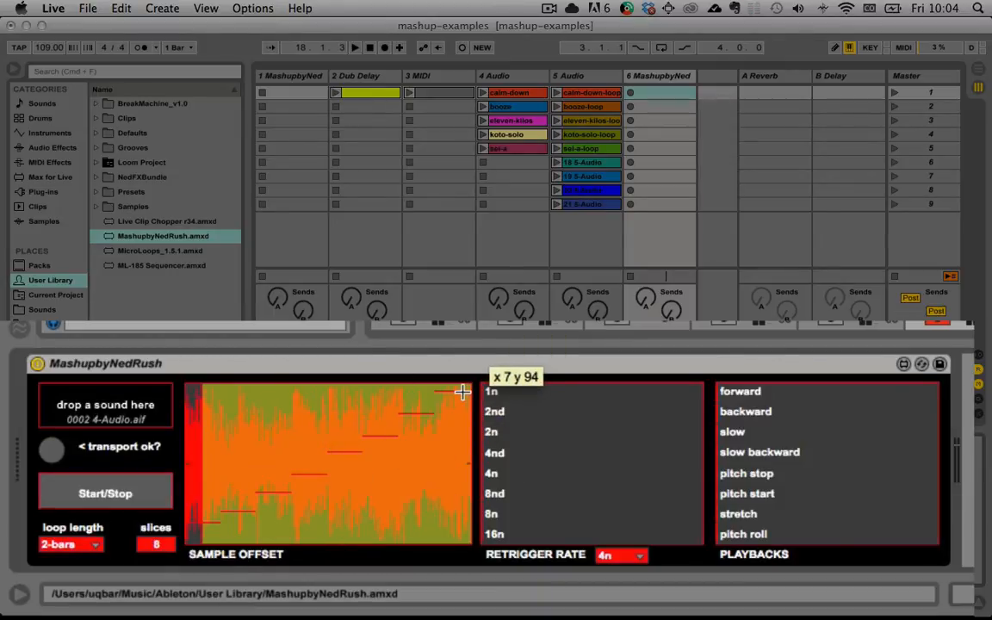
Step: Replace the offset ramp, redraw the slices' sample offsets at varied lower levels during playback, and stop playback
{"action": "mouse_move", "coordinate": [202, 503]}
{"action": "left_mouse_down"}
{"action": "mouse_move", "coordinate": [224, 407]}
{"action": "mouse_move", "coordinate": [312, 616]}
{"action": "mouse_move", "coordinate": [238, 530]}
{"action": "mouse_move", "coordinate": [506, 617]}
{"action": "left_mouse_up"}
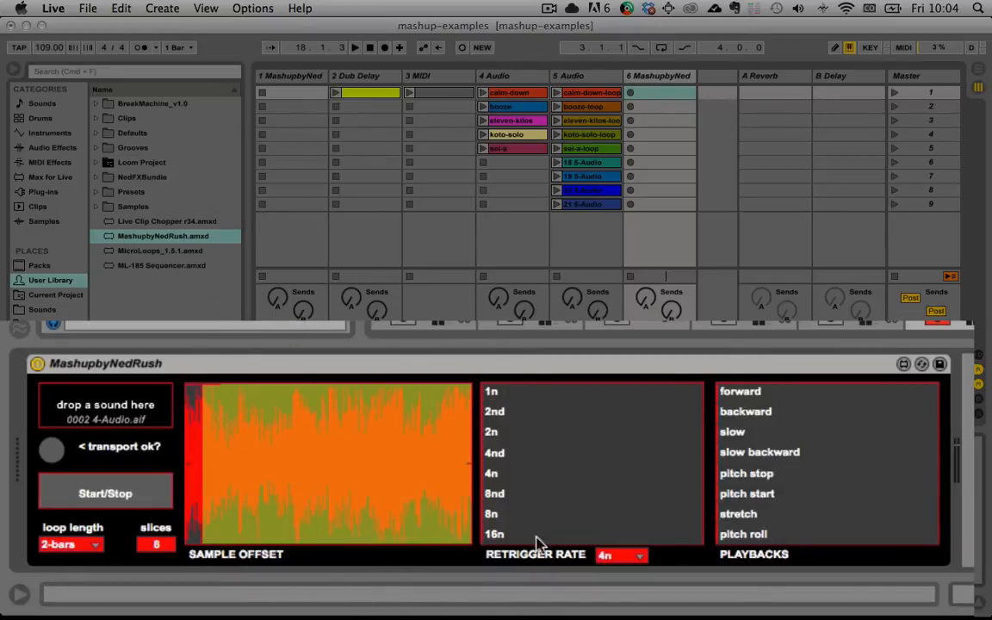
{"action": "key", "text": "space"}
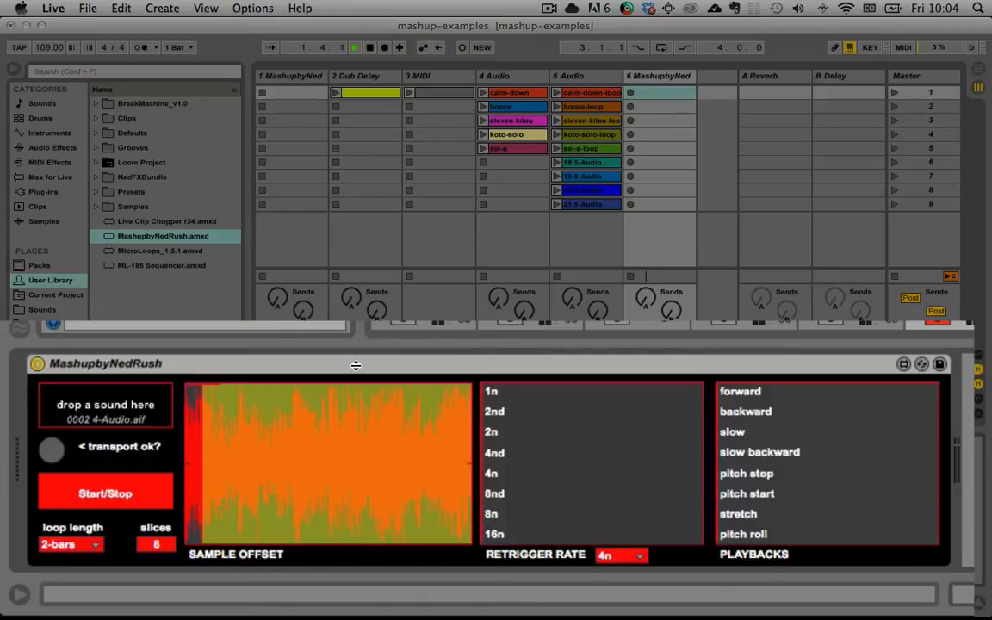
{"action": "left_click", "coordinate": [200, 496]}
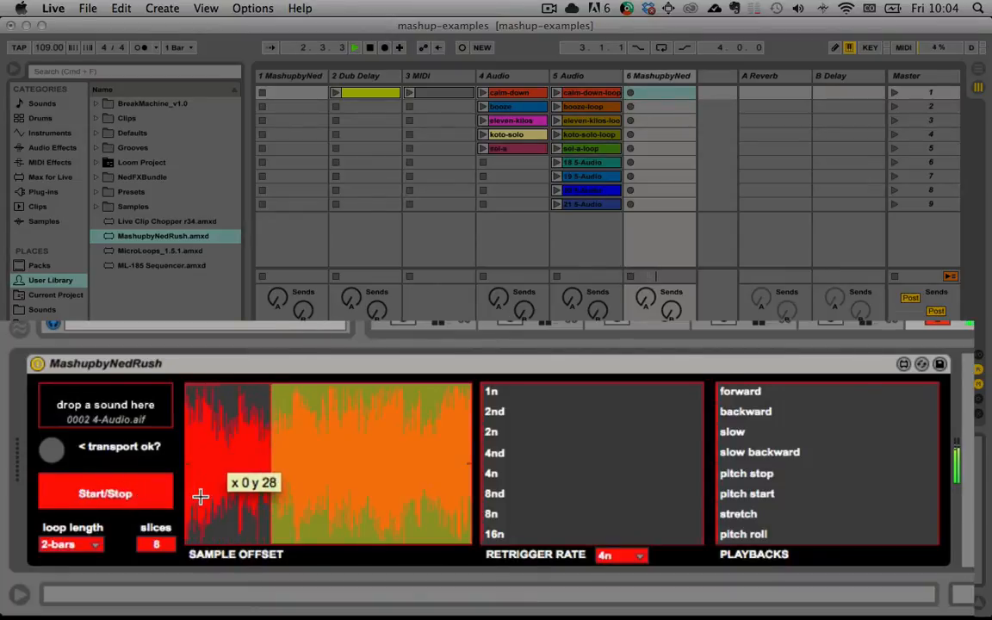
{"action": "mouse_move", "coordinate": [200, 497]}
{"action": "left_mouse_down"}
{"action": "mouse_move", "coordinate": [317, 522]}
{"action": "mouse_move", "coordinate": [228, 484]}
{"action": "mouse_move", "coordinate": [206, 419]}
{"action": "mouse_move", "coordinate": [348, 500]}
{"action": "mouse_move", "coordinate": [333, 524]}
{"action": "mouse_move", "coordinate": [343, 535]}
{"action": "mouse_move", "coordinate": [348, 336]}
{"action": "mouse_move", "coordinate": [364, 486]}
{"action": "left_mouse_up"}
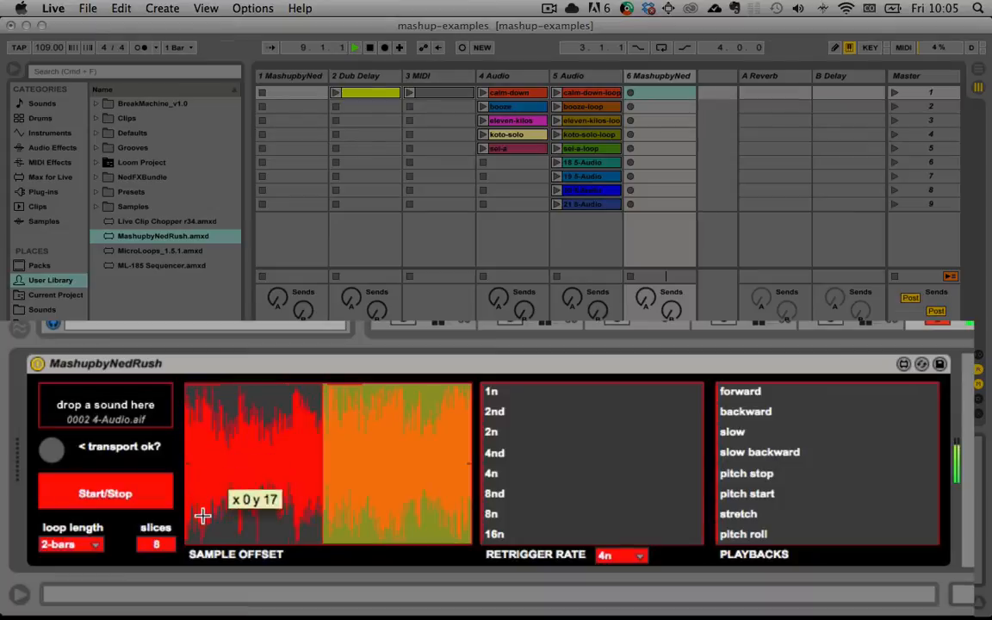
{"action": "mouse_move", "coordinate": [206, 514]}
{"action": "left_mouse_down"}
{"action": "mouse_move", "coordinate": [414, 505]}
{"action": "mouse_move", "coordinate": [457, 492]}
{"action": "left_mouse_up"}
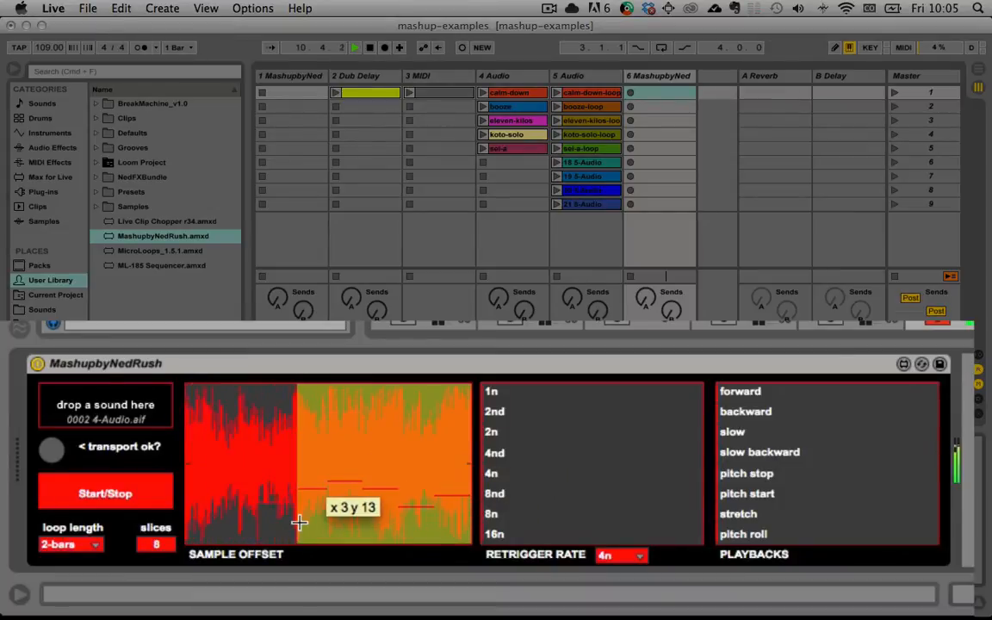
{"action": "left_click", "coordinate": [129, 495]}
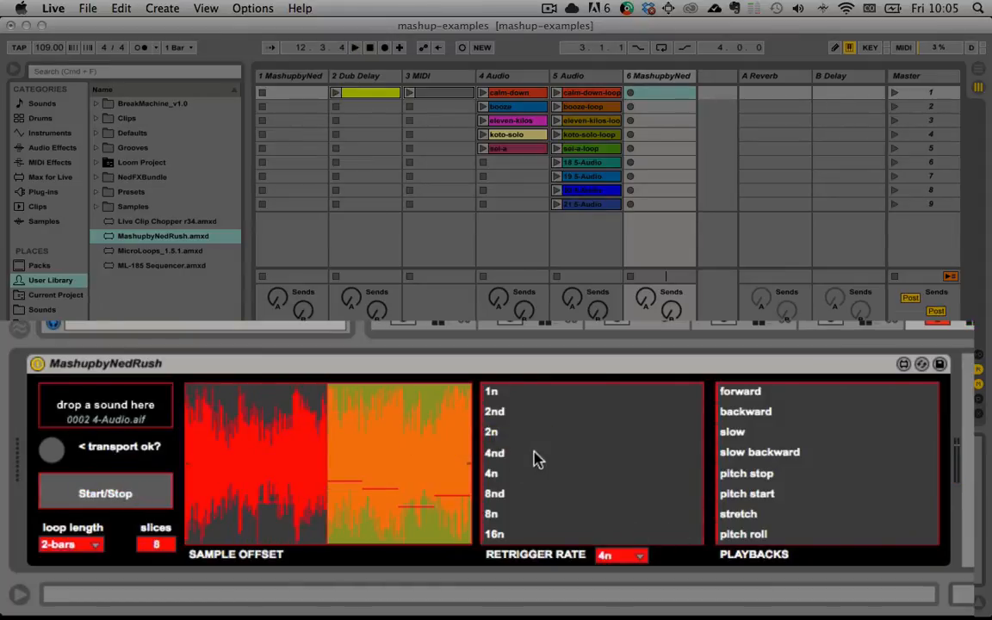
Step: Draw retrigger rate bars decreasing from 1n to 16n, then redraw them at more even, medium levels
{"action": "mouse_move", "coordinate": [568, 396]}
{"action": "left_mouse_down"}
{"action": "mouse_move", "coordinate": [620, 392]}
{"action": "mouse_move", "coordinate": [516, 553]}
{"action": "mouse_move", "coordinate": [498, 527]}
{"action": "mouse_move", "coordinate": [493, 536]}
{"action": "left_mouse_up"}
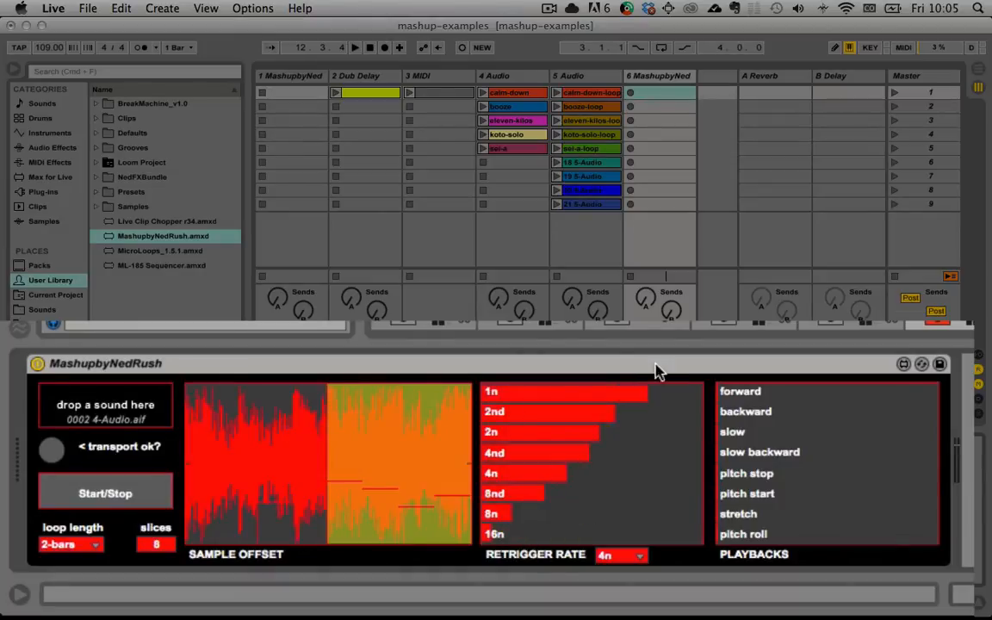
{"action": "mouse_move", "coordinate": [594, 405]}
{"action": "left_mouse_down"}
{"action": "mouse_move", "coordinate": [554, 456]}
{"action": "mouse_move", "coordinate": [575, 501]}
{"action": "mouse_move", "coordinate": [647, 556]}
{"action": "mouse_move", "coordinate": [495, 392]}
{"action": "mouse_move", "coordinate": [692, 398]}
{"action": "mouse_move", "coordinate": [505, 403]}
{"action": "mouse_move", "coordinate": [619, 395]}
{"action": "left_mouse_up"}
{"action": "mouse_move", "coordinate": [594, 454]}
{"action": "left_mouse_down"}
{"action": "mouse_move", "coordinate": [491, 441]}
{"action": "mouse_move", "coordinate": [603, 448]}
{"action": "mouse_move", "coordinate": [495, 465]}
{"action": "mouse_move", "coordinate": [529, 545]}
{"action": "mouse_move", "coordinate": [589, 426]}
{"action": "mouse_move", "coordinate": [579, 427]}
{"action": "left_mouse_up"}
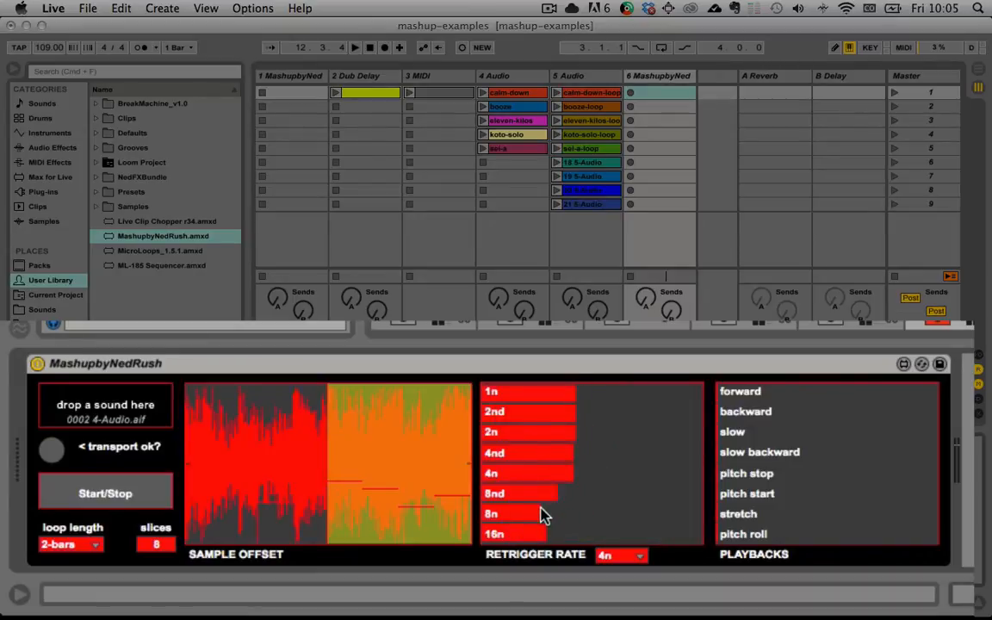
Step: Clear every retrigger rate except 16n, set 16n to about three quarters, and play the result briefly before stopping
{"action": "mouse_move", "coordinate": [558, 493]}
{"action": "left_mouse_down"}
{"action": "mouse_move", "coordinate": [492, 514]}
{"action": "mouse_move", "coordinate": [450, 445]}
{"action": "mouse_move", "coordinate": [524, 559]}
{"action": "mouse_move", "coordinate": [627, 539]}
{"action": "left_mouse_up"}
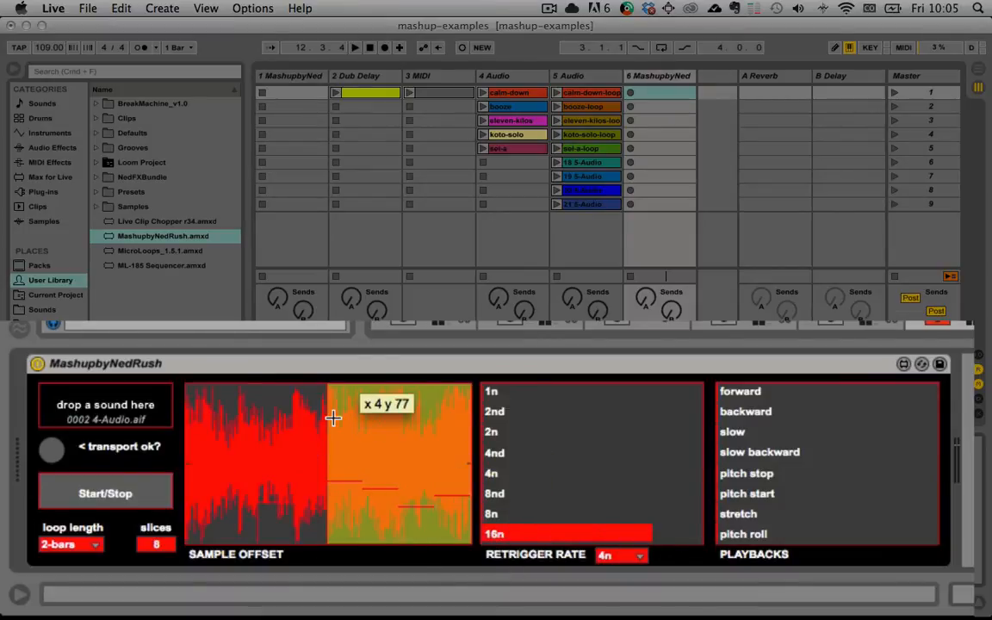
{"action": "key", "text": "space"}
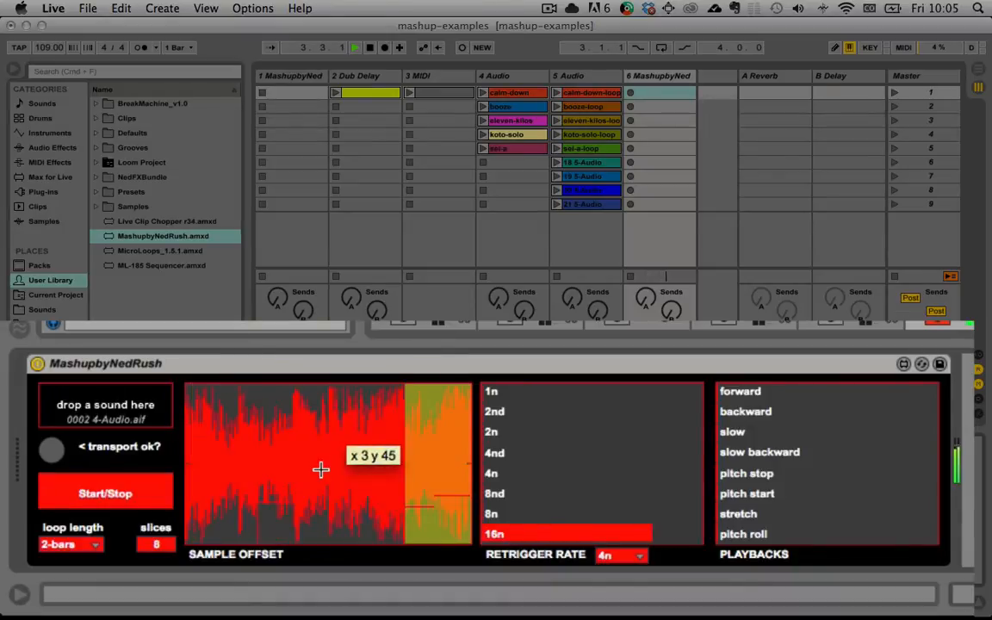
{"action": "key", "text": "space"}
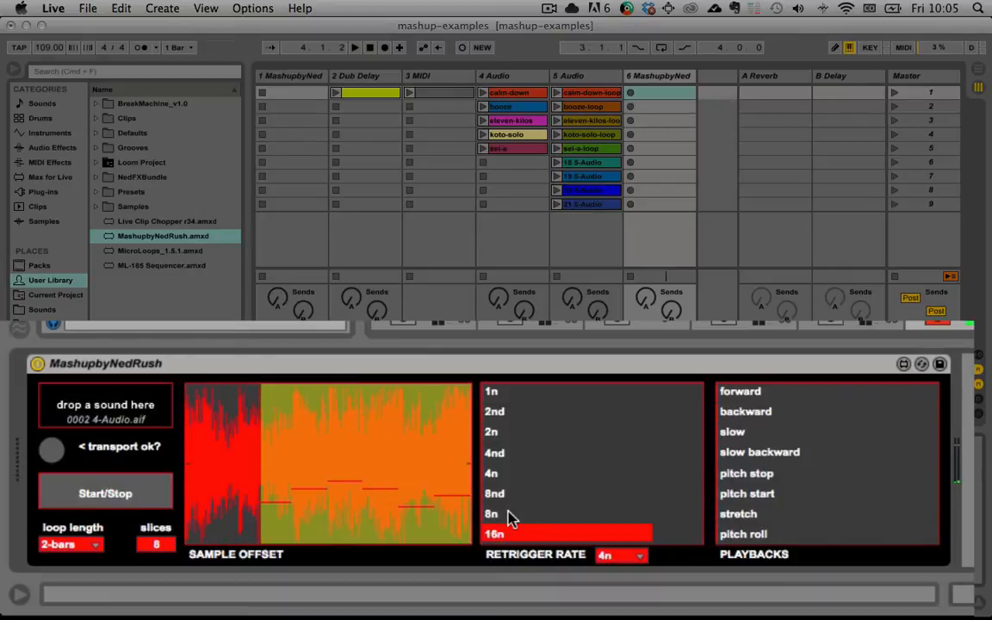
Step: Draw retrigger rate bars growing from 8n up to 2nd, play the result, and view the retrigger interval options
{"action": "mouse_move", "coordinate": [510, 521]}
{"action": "left_mouse_down"}
{"action": "mouse_move", "coordinate": [560, 437]}
{"action": "mouse_move", "coordinate": [598, 412]}
{"action": "left_mouse_up"}
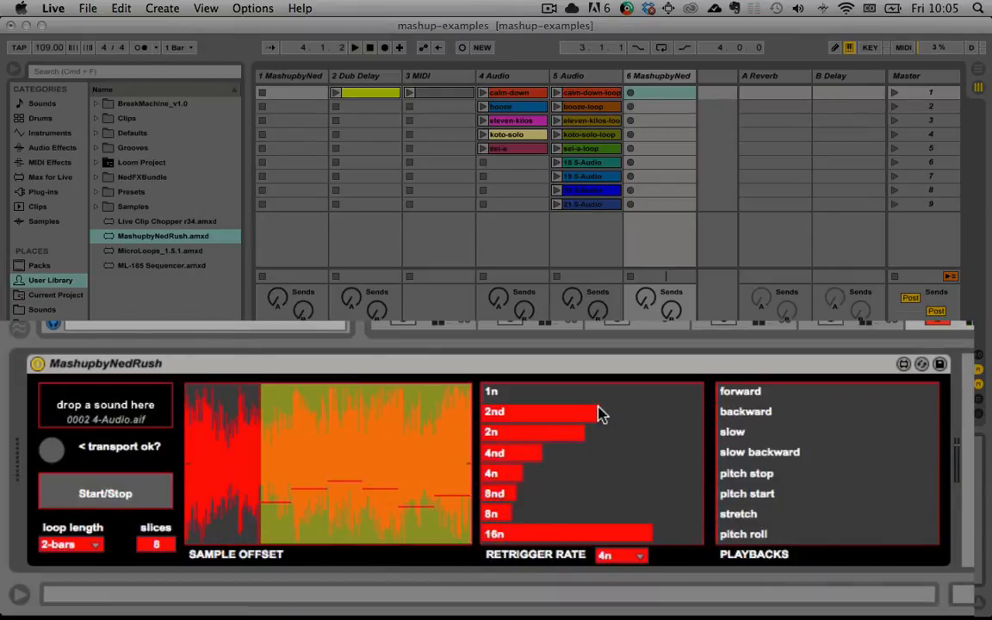
{"action": "key", "text": "space"}
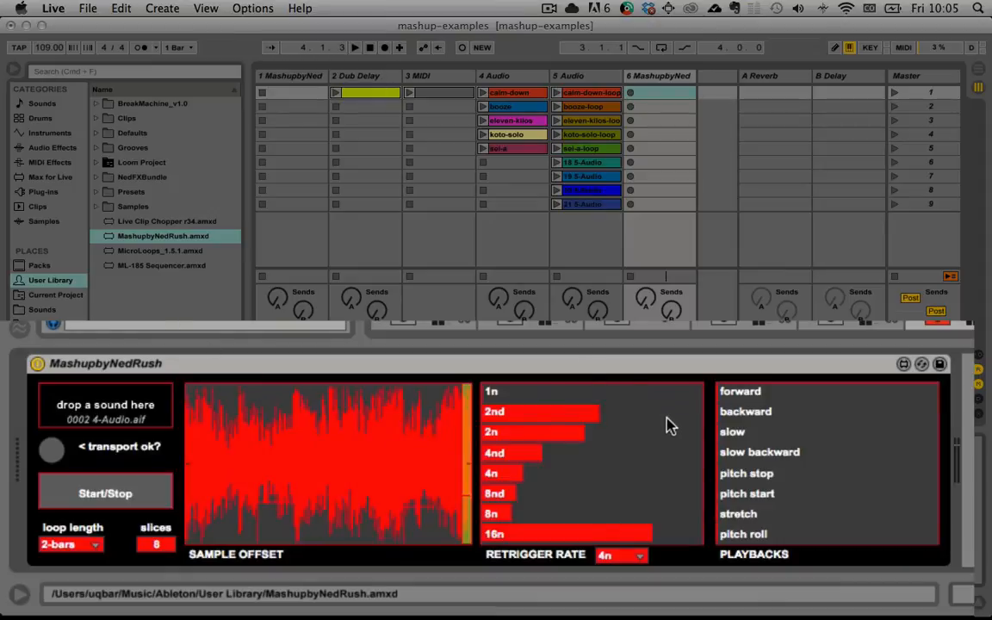
{"action": "left_click", "coordinate": [633, 561]}
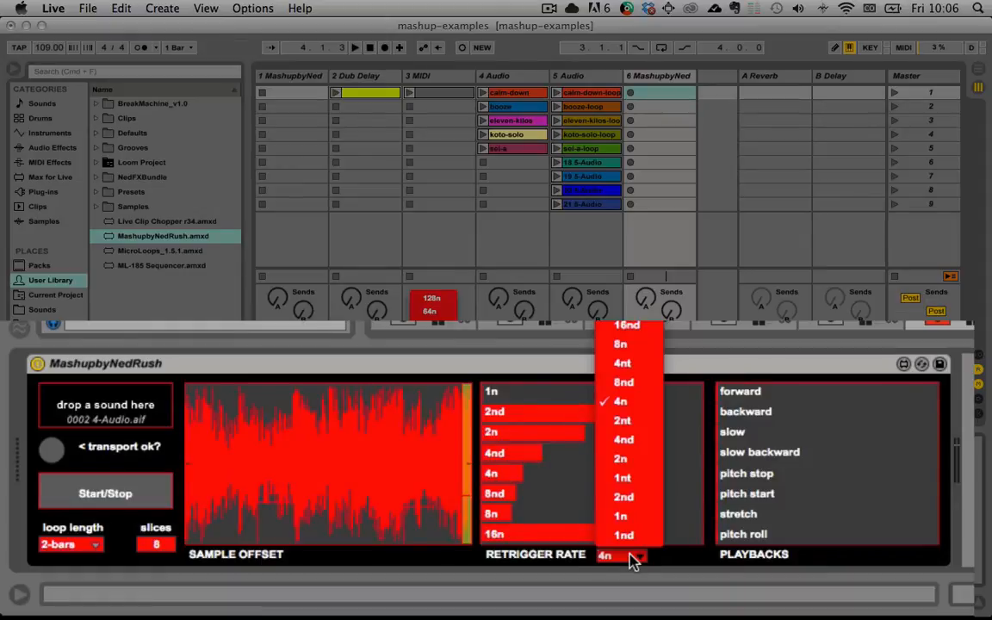
{"action": "left_click", "coordinate": [634, 561]}
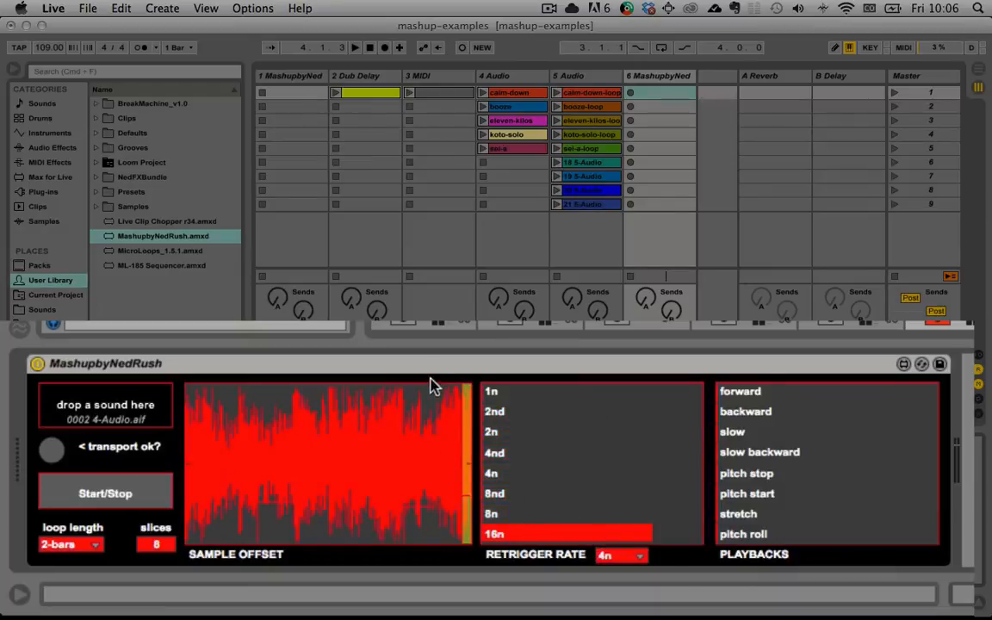
Step: Raise the 16n retrigger rate slightly and check the retrigger interval options, keeping 4n
{"action": "left_click", "coordinate": [659, 535]}
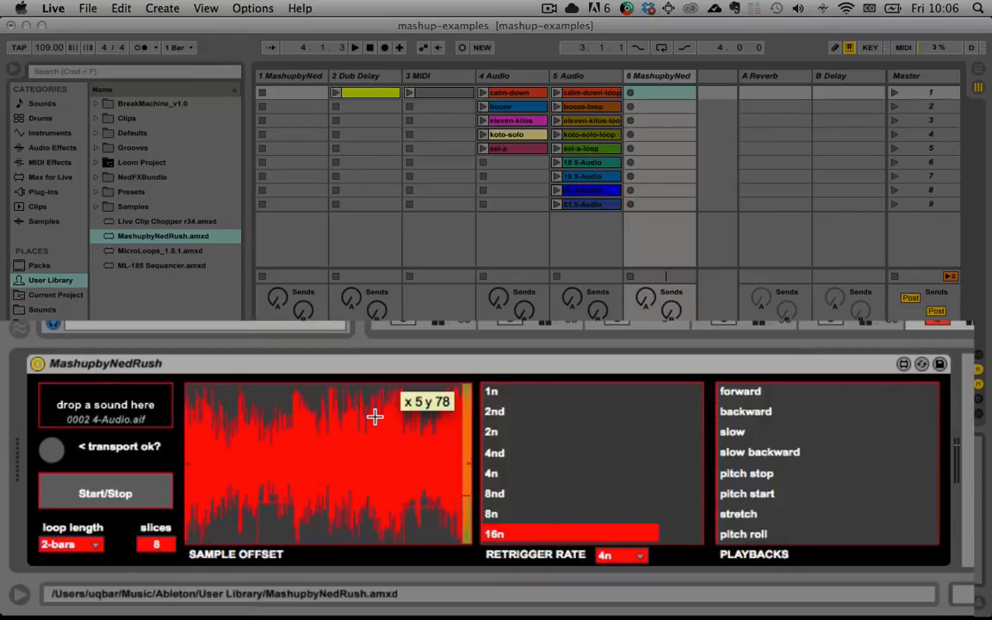
{"action": "left_click", "coordinate": [628, 558]}
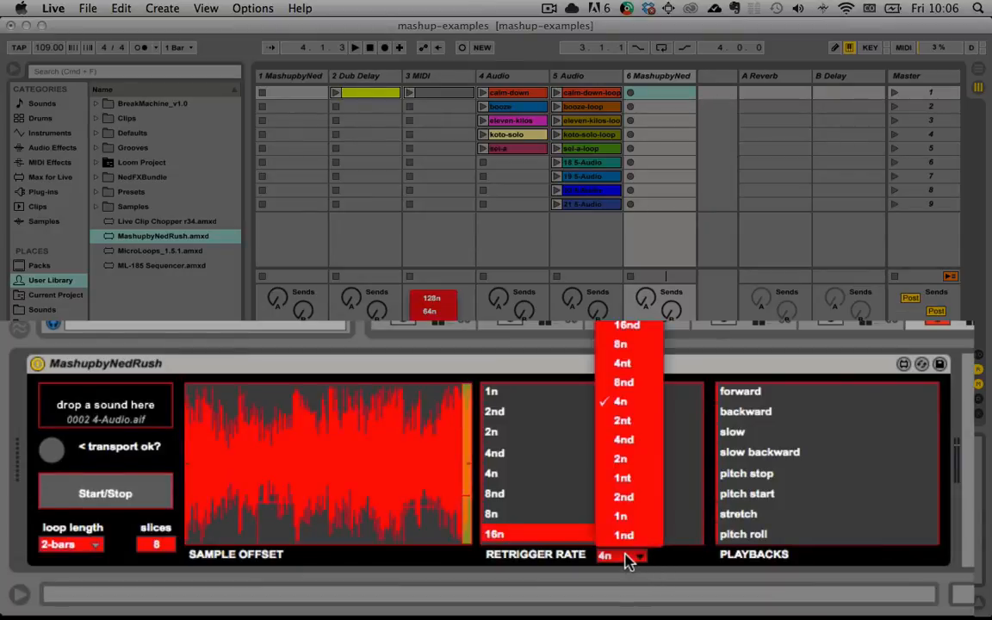
{"action": "left_click", "coordinate": [593, 561]}
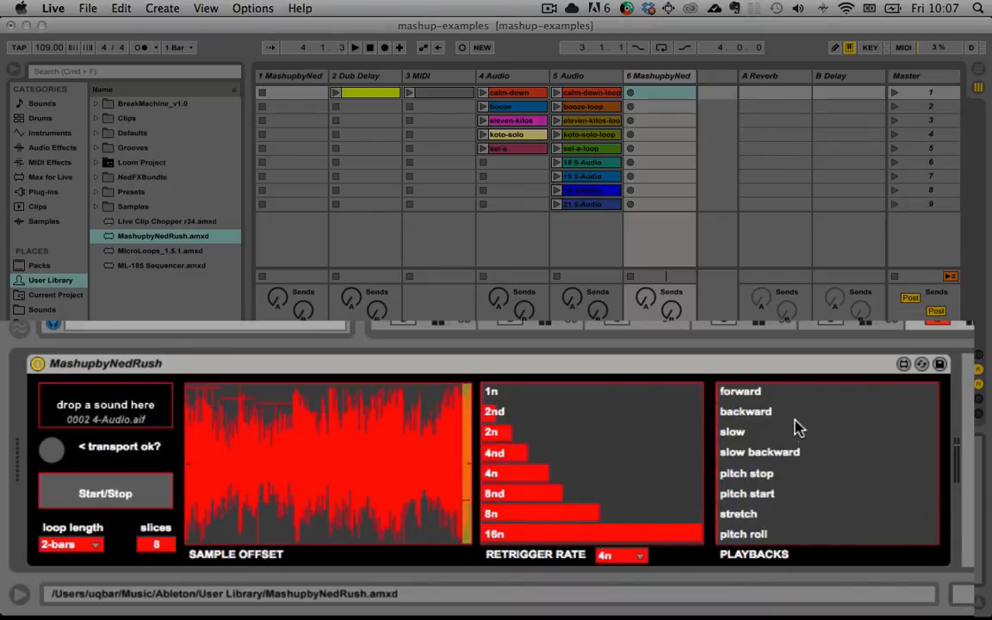
Step: Draw levels for all playback types, reduce them to pitch stop alone at about half, and play the result briefly
{"action": "mouse_move", "coordinate": [797, 413]}
{"action": "left_mouse_down"}
{"action": "mouse_move", "coordinate": [864, 395]}
{"action": "mouse_move", "coordinate": [760, 410]}
{"action": "mouse_move", "coordinate": [877, 523]}
{"action": "mouse_move", "coordinate": [818, 542]}
{"action": "mouse_move", "coordinate": [792, 521]}
{"action": "left_mouse_up"}
{"action": "mouse_move", "coordinate": [823, 411]}
{"action": "left_mouse_down"}
{"action": "mouse_move", "coordinate": [877, 380]}
{"action": "mouse_move", "coordinate": [852, 425]}
{"action": "mouse_move", "coordinate": [825, 430]}
{"action": "mouse_move", "coordinate": [872, 431]}
{"action": "mouse_move", "coordinate": [814, 452]}
{"action": "mouse_move", "coordinate": [876, 447]}
{"action": "left_mouse_up"}
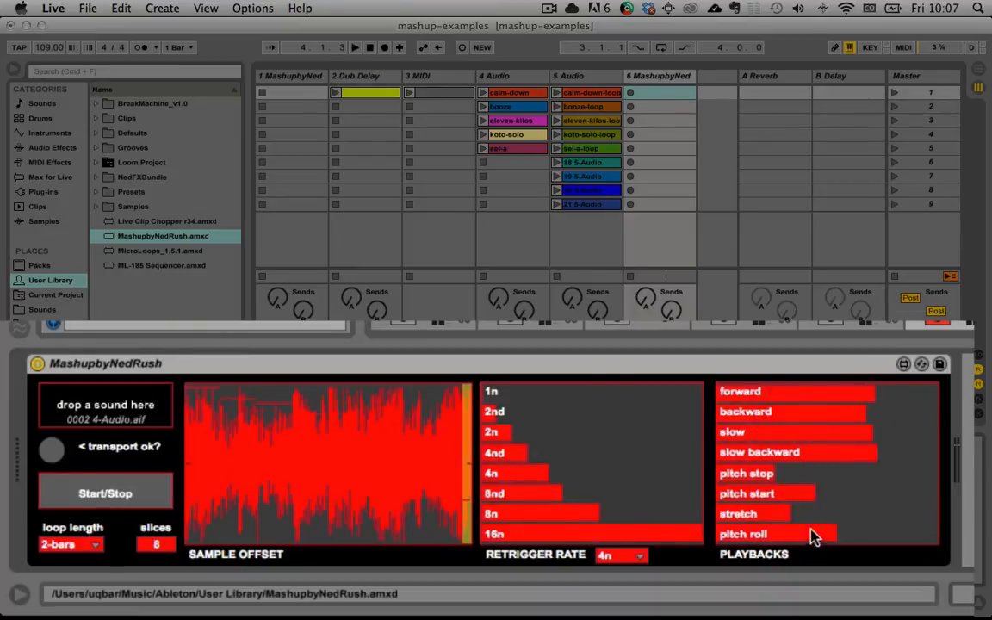
{"action": "mouse_move", "coordinate": [818, 456]}
{"action": "left_mouse_down"}
{"action": "mouse_move", "coordinate": [635, 391]}
{"action": "mouse_move", "coordinate": [655, 388]}
{"action": "left_mouse_up"}
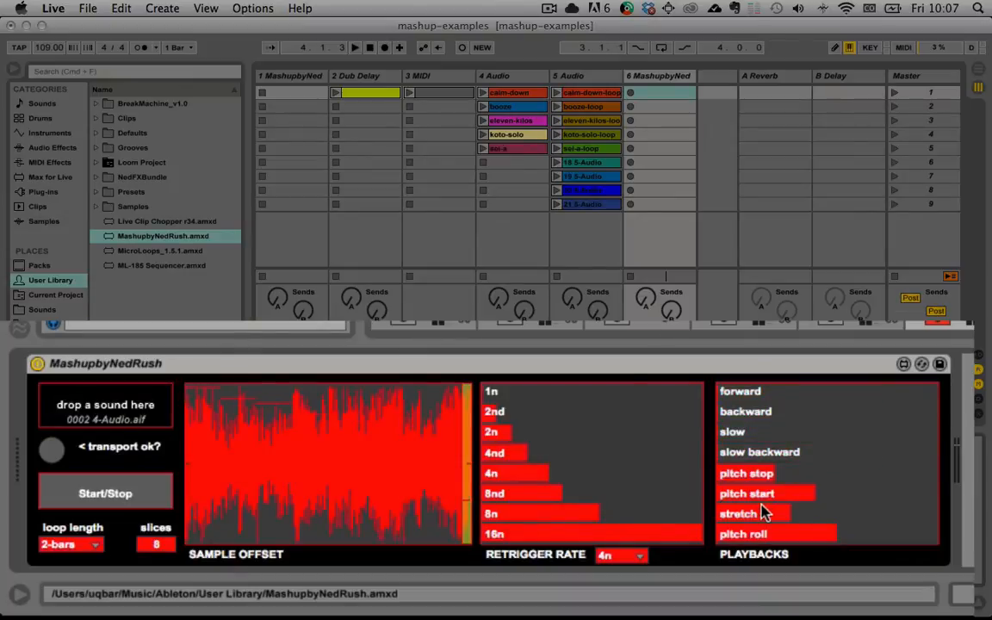
{"action": "left_click_drag", "start_coordinate": [765, 513], "coordinate": [685, 571]}
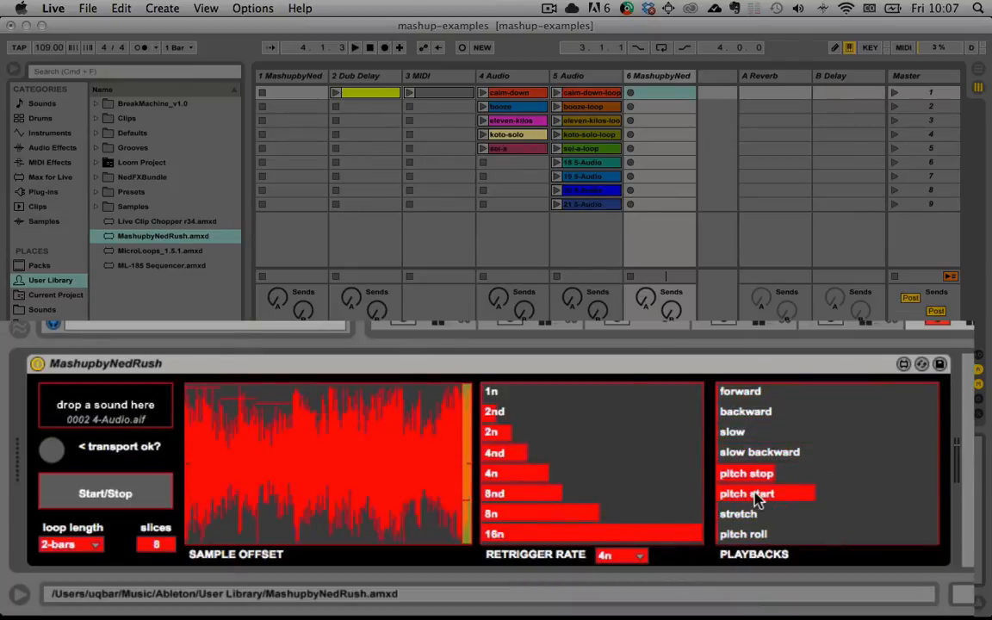
{"action": "mouse_move", "coordinate": [758, 499]}
{"action": "left_mouse_down"}
{"action": "mouse_move", "coordinate": [680, 487]}
{"action": "mouse_move", "coordinate": [822, 472]}
{"action": "left_mouse_up"}
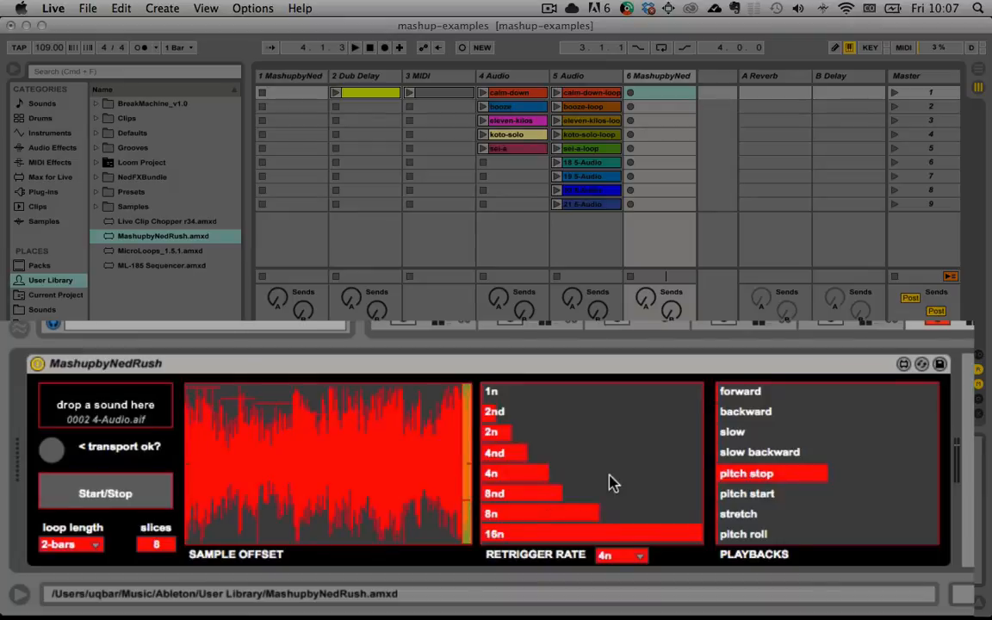
{"action": "key", "text": "space"}
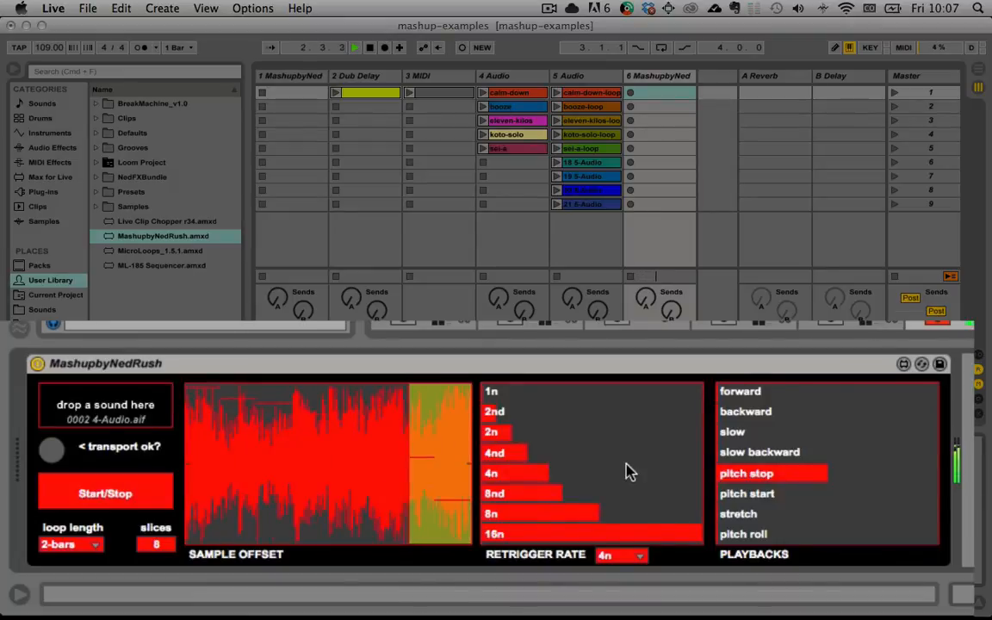
{"action": "key", "text": "space"}
Step: Set pitch start to about half, clear pitch stop, and play the loop briefly before stopping
{"action": "left_click", "coordinate": [828, 496]}
{"action": "left_click_drag", "start_coordinate": [831, 478], "coordinate": [495, 474]}
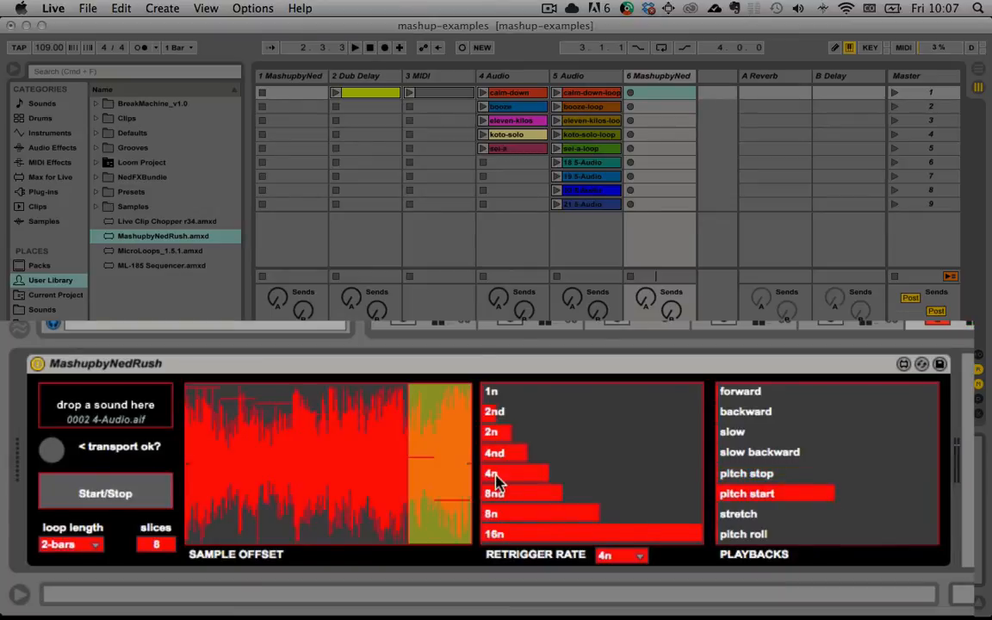
{"action": "key", "text": "space"}
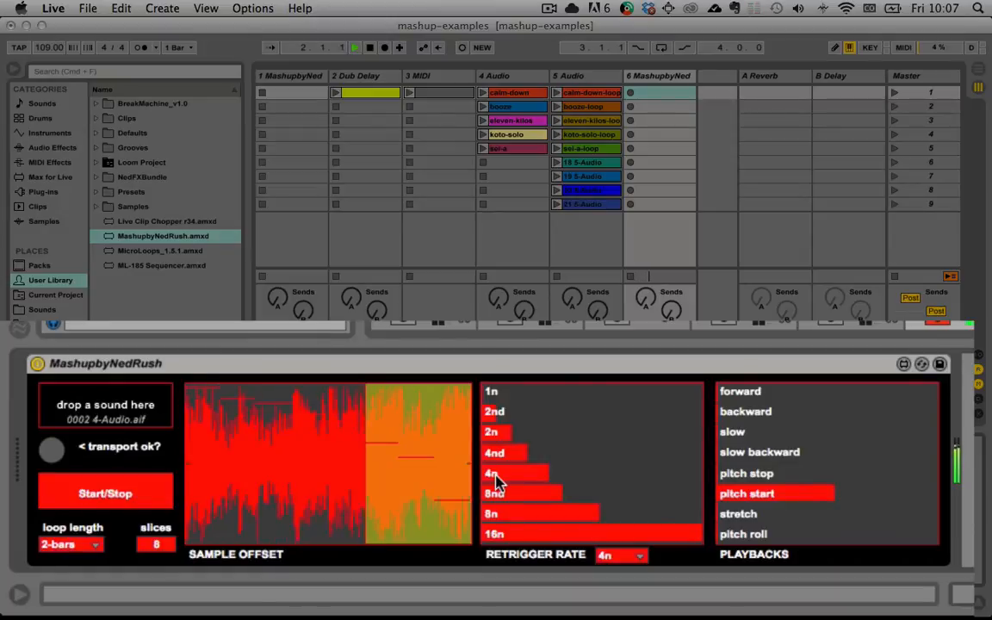
{"action": "key", "text": "space"}
Step: Audition stretch alone at about half, and pitch roll alone at about 70 percent, stopping playback after each
{"action": "left_click", "coordinate": [759, 494]}
{"action": "left_click_drag", "start_coordinate": [784, 515], "coordinate": [809, 518]}
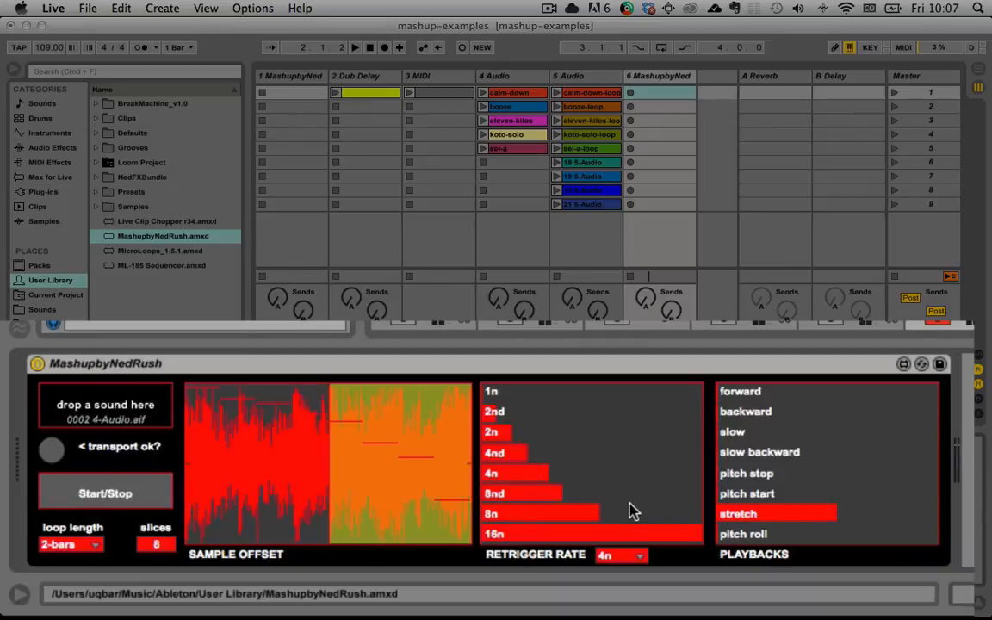
{"action": "key", "text": "space"}
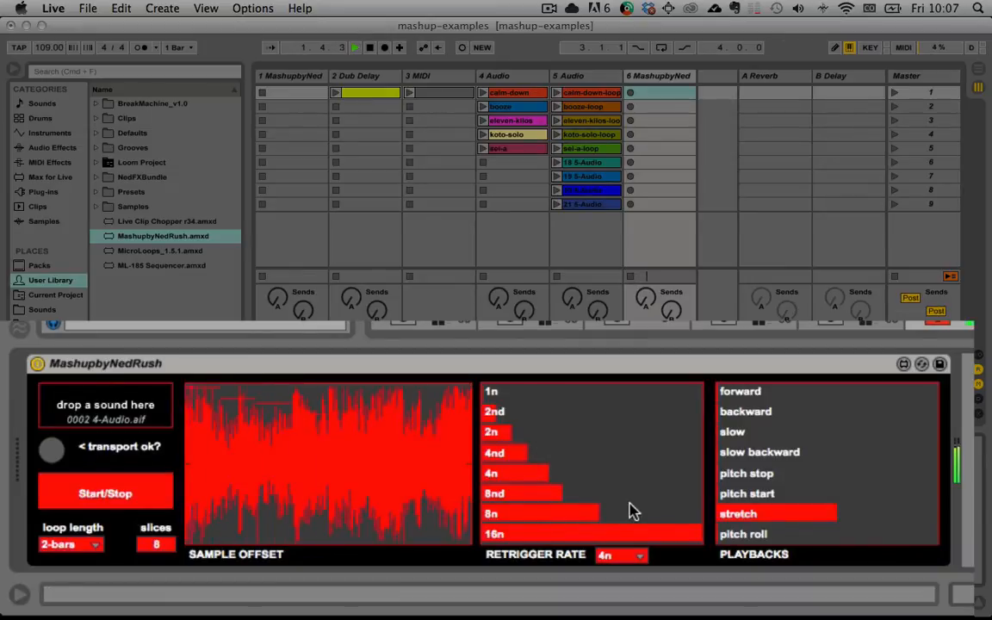
{"action": "key", "text": "space"}
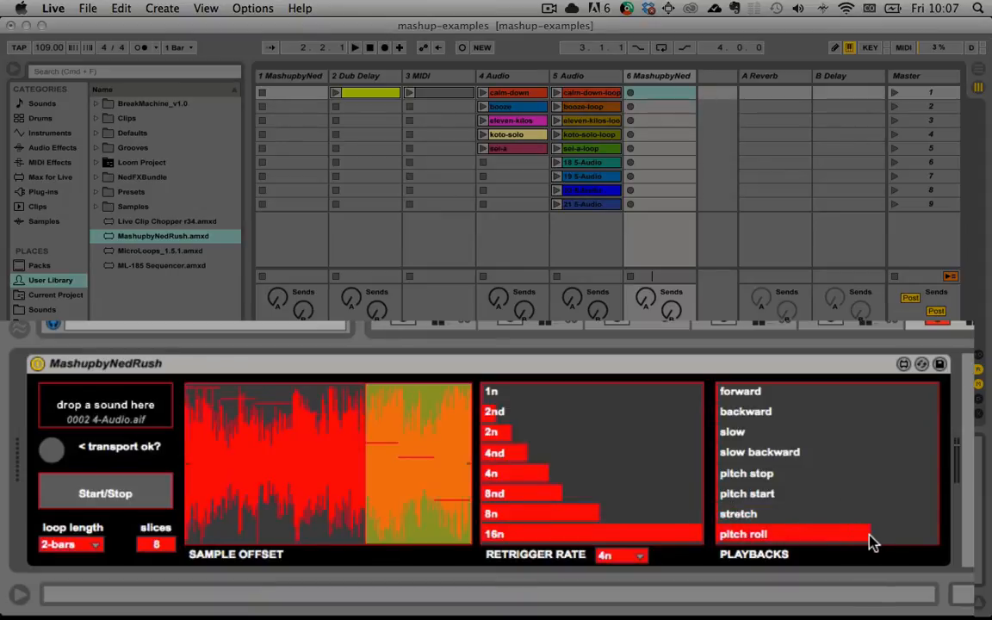
{"action": "key", "text": "space"}
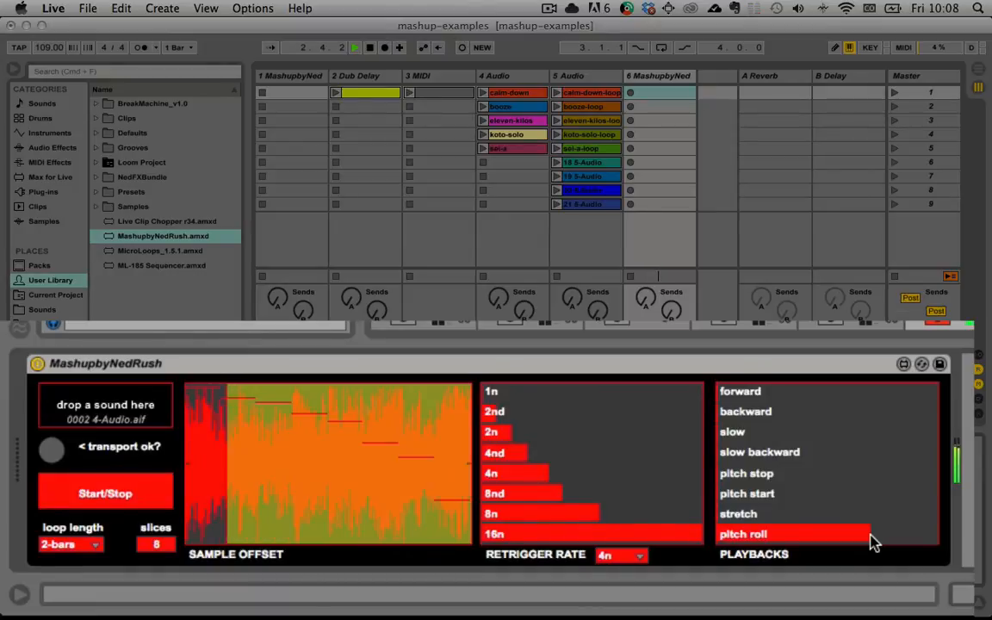
{"action": "key", "text": "space"}
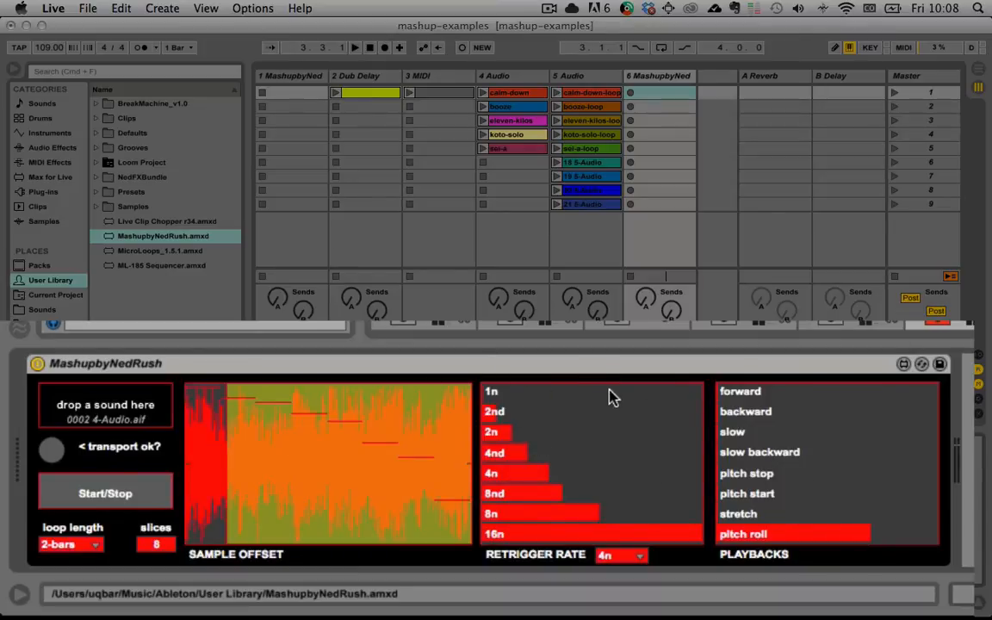
Step: Redraw the retrigger rates and raise all eight playback types to half or more, lowering the 1n rate to about 10 percent during playback
{"action": "mouse_move", "coordinate": [652, 396]}
{"action": "left_mouse_down"}
{"action": "mouse_move", "coordinate": [551, 516]}
{"action": "mouse_move", "coordinate": [568, 534]}
{"action": "mouse_move", "coordinate": [619, 391]}
{"action": "left_mouse_up"}
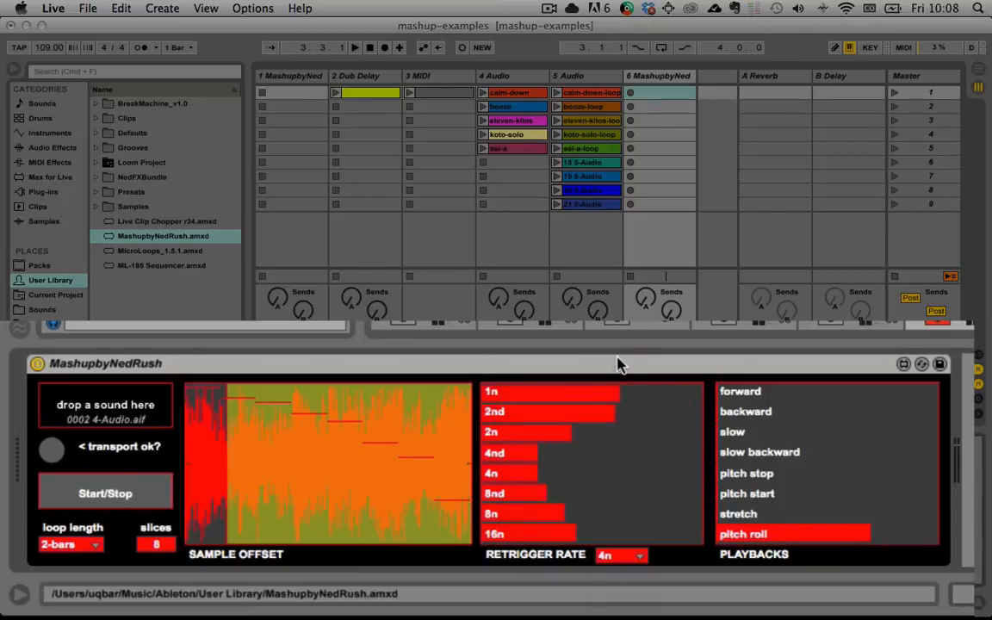
{"action": "mouse_move", "coordinate": [835, 383]}
{"action": "left_mouse_down"}
{"action": "mouse_move", "coordinate": [886, 571]}
{"action": "mouse_move", "coordinate": [908, 442]}
{"action": "mouse_move", "coordinate": [835, 518]}
{"action": "left_mouse_up"}
{"action": "key", "text": "space"}
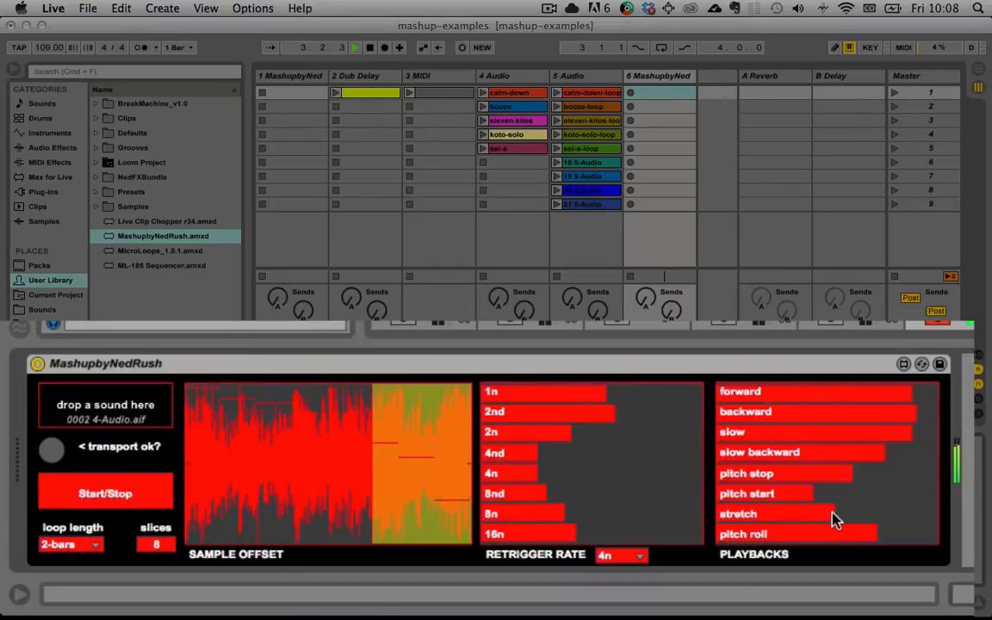
{"action": "left_click", "coordinate": [493, 393]}
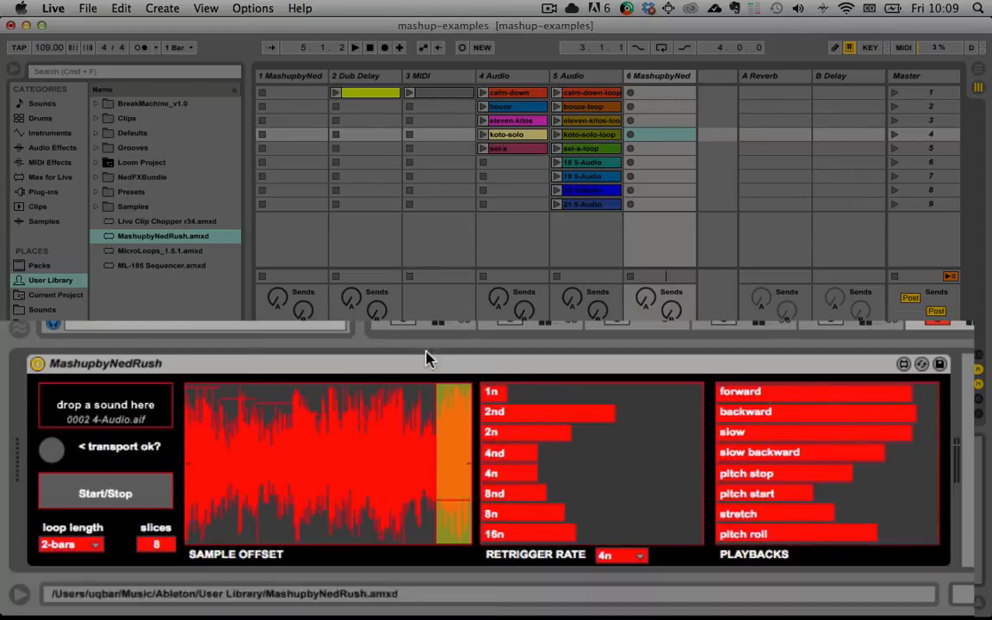
Step: Examine the koto-solo clip's start and end markers and warp settings on track 4 Audio
{"action": "left_click", "coordinate": [514, 135]}
{"action": "double_click", "coordinate": [513, 135]}
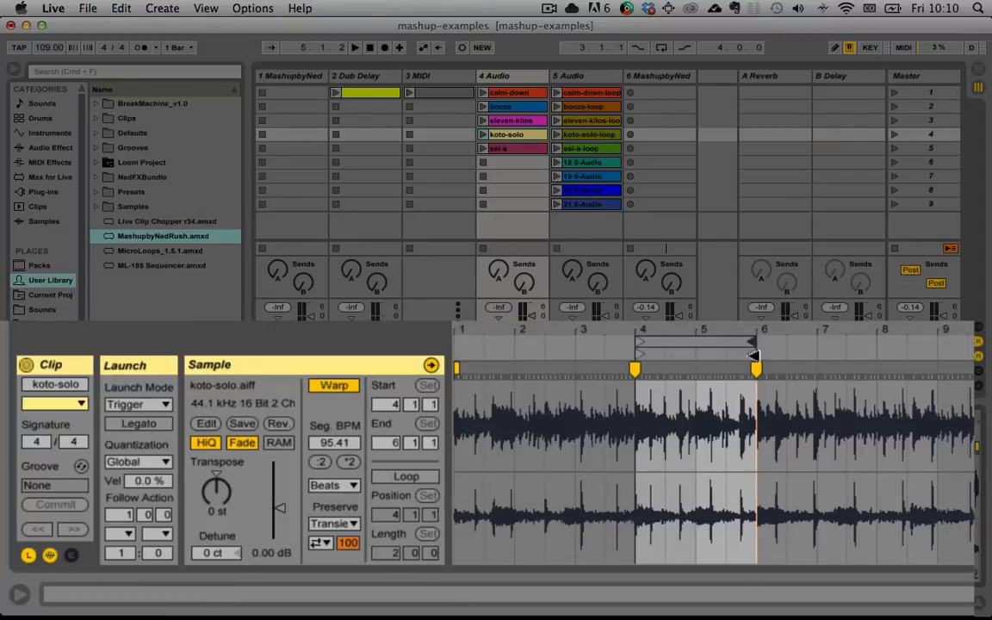
{"action": "left_click", "coordinate": [659, 76]}
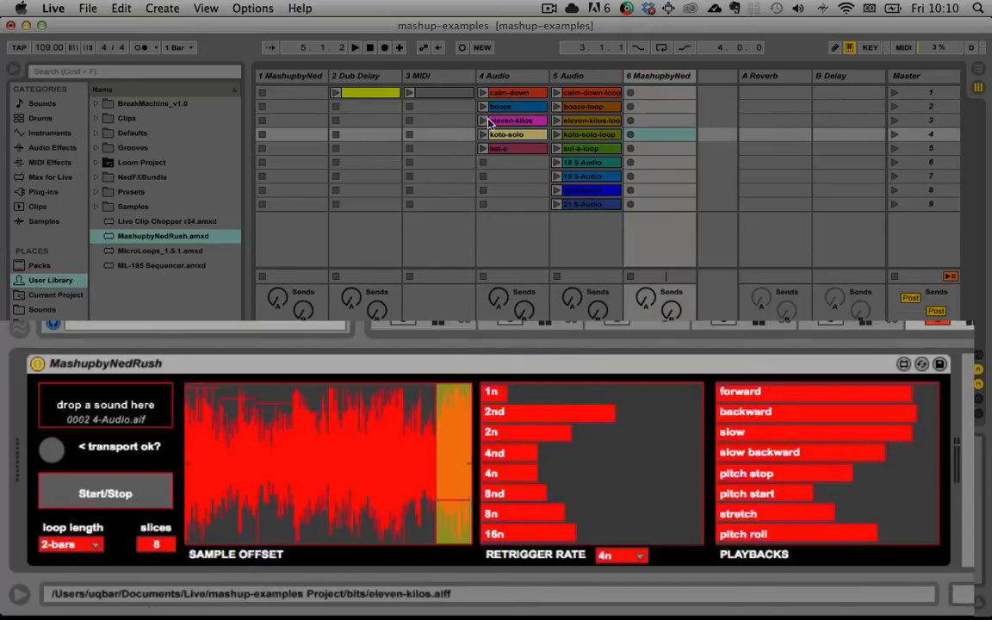
{"action": "left_click", "coordinate": [502, 135]}
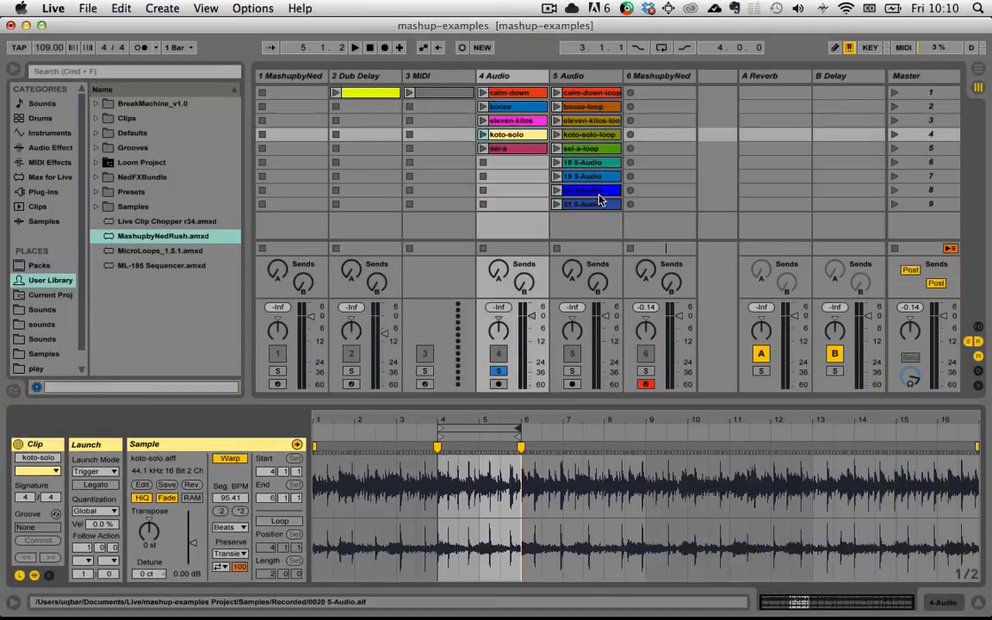
Step: Insert a new scene below scene 9 to add an empty clip slot on track 5 Audio
{"action": "right_click", "coordinate": [589, 226]}
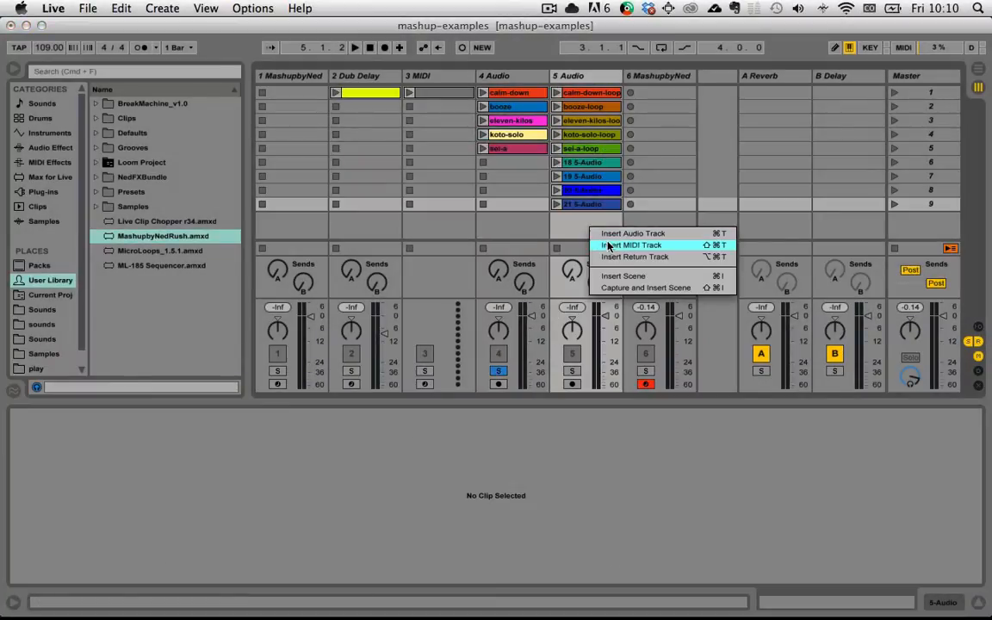
{"action": "left_click", "coordinate": [608, 276]}
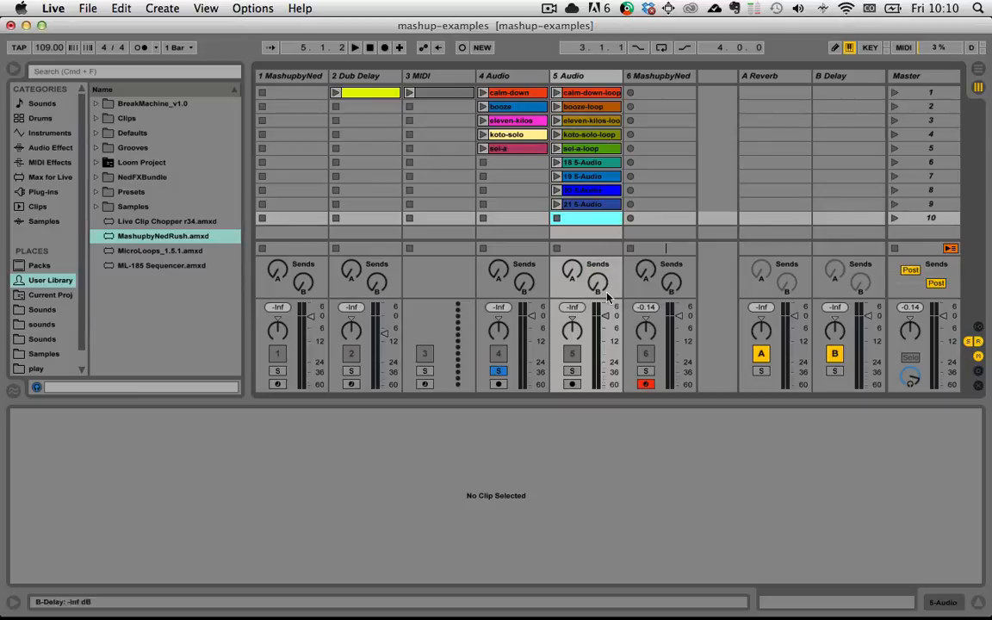
{"action": "left_click", "coordinate": [601, 77]}
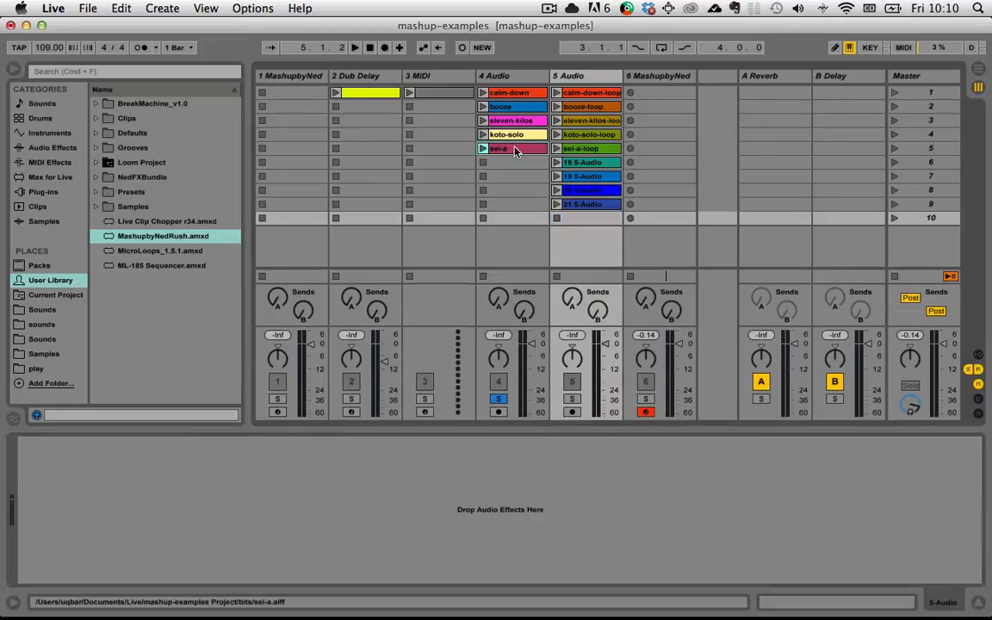
{"action": "left_click", "coordinate": [518, 150]}
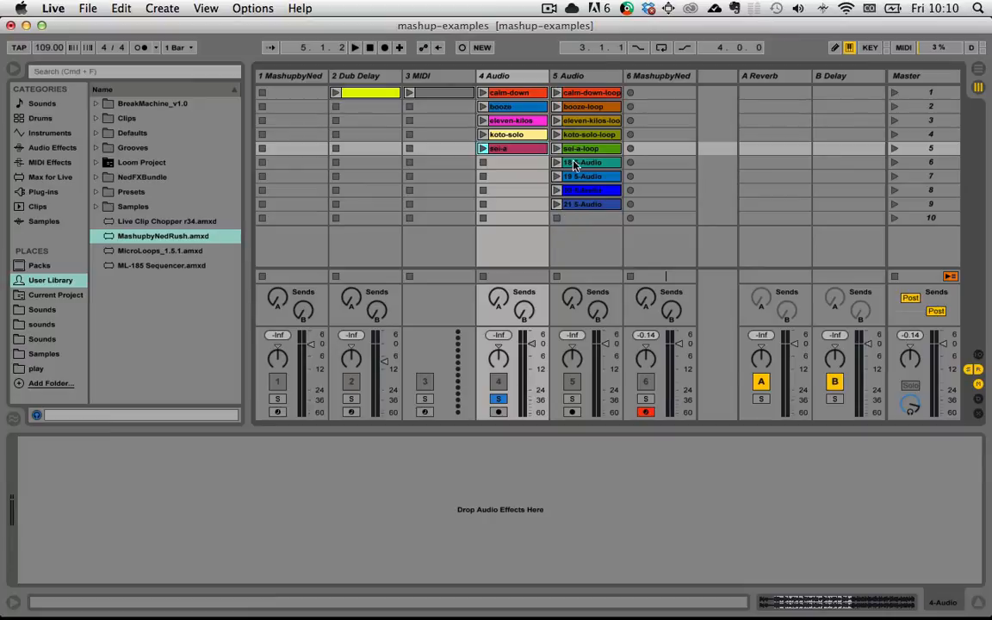
Step: Show the track input and output settings, keep track 5 Audio's input on Resampling, and arm the track for recording
{"action": "left_click", "coordinate": [593, 75]}
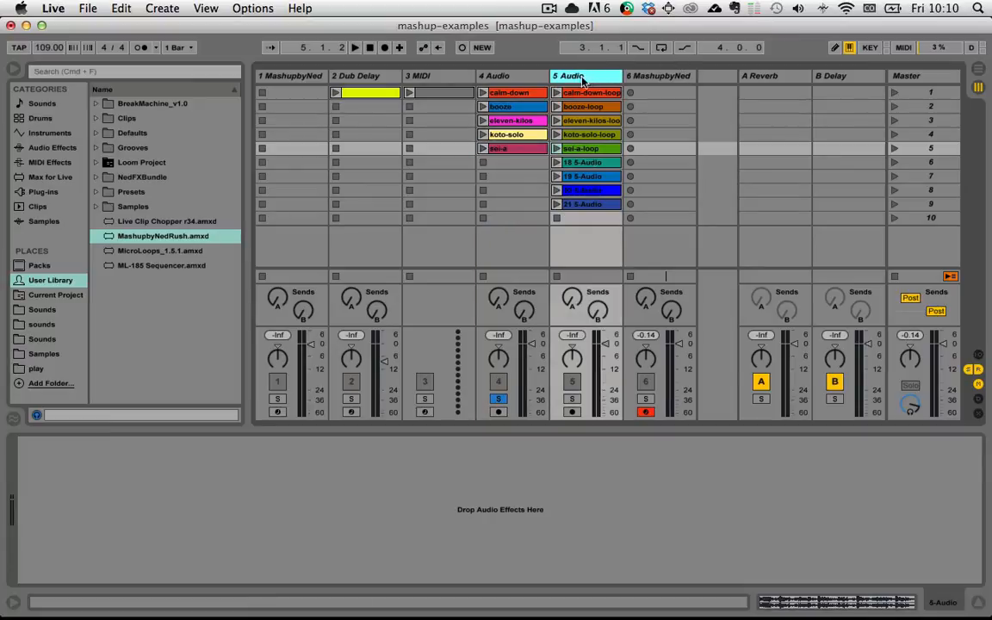
{"action": "left_click", "coordinate": [978, 356]}
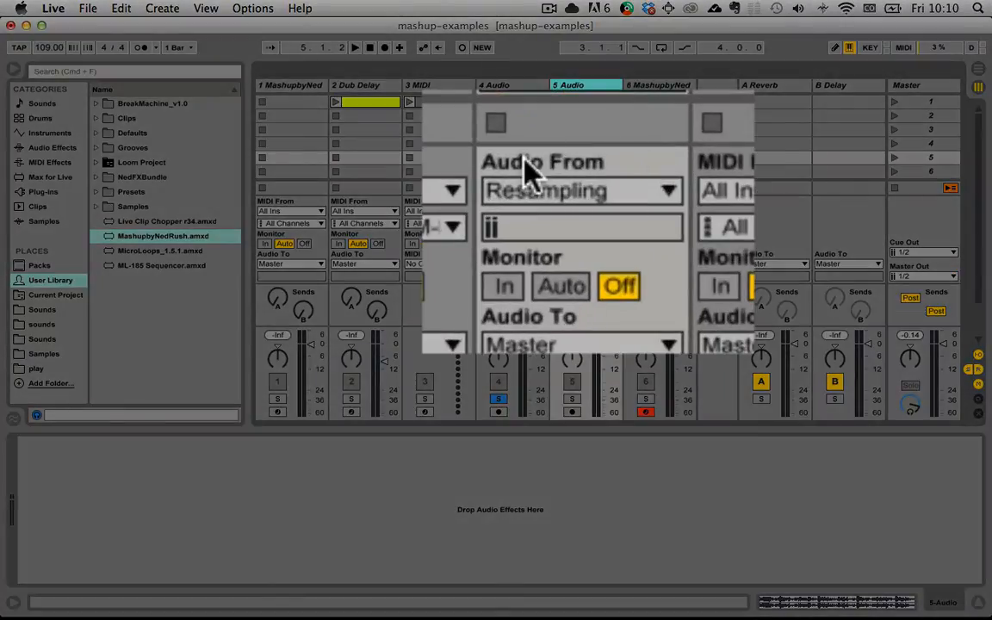
{"action": "left_click", "coordinate": [564, 211]}
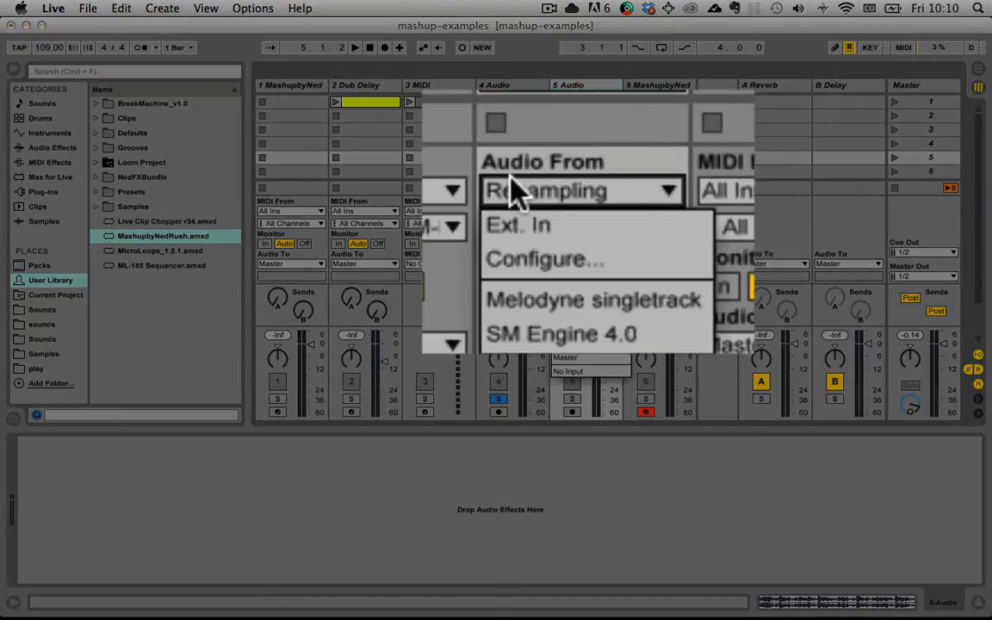
{"action": "left_click", "coordinate": [579, 208]}
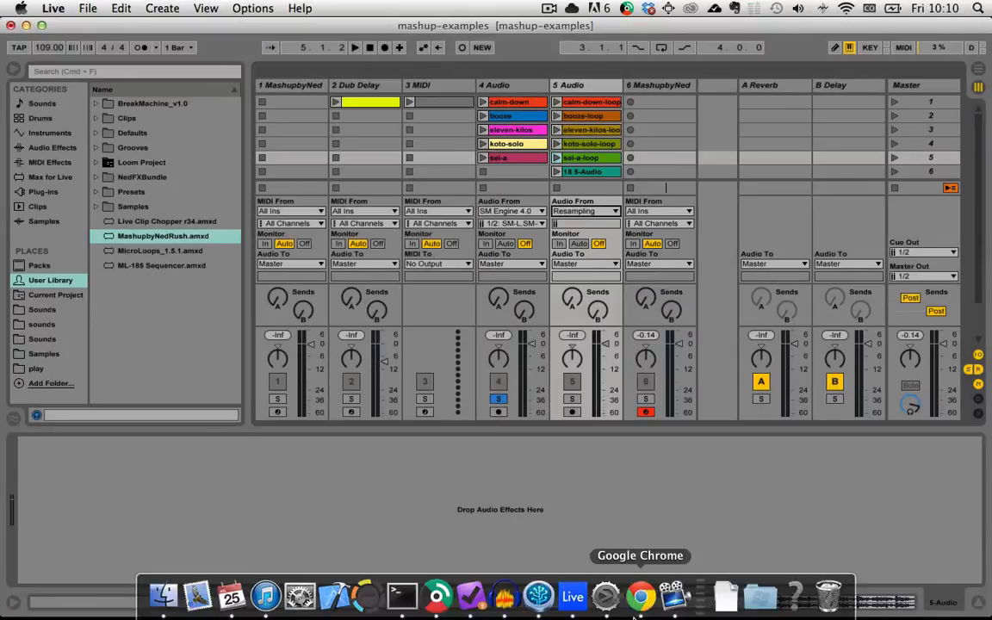
{"action": "left_click", "coordinate": [573, 413]}
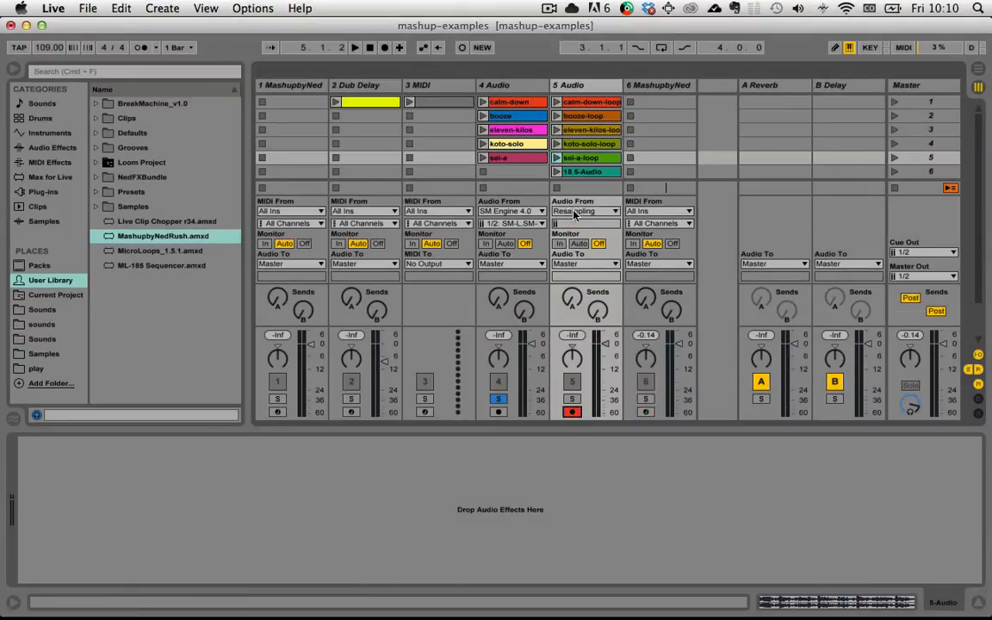
{"action": "left_click", "coordinate": [578, 244]}
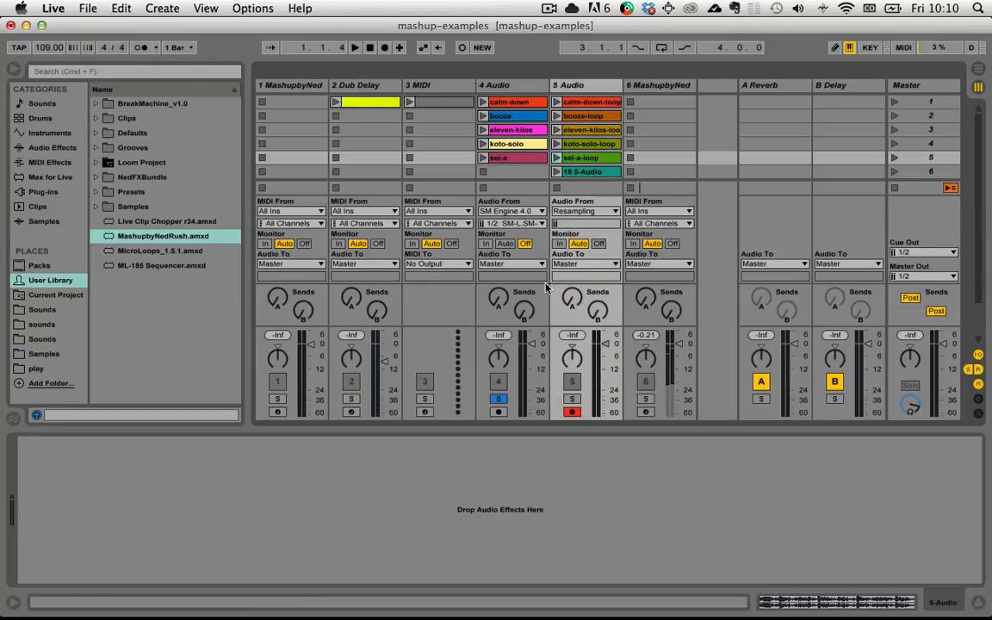
Step: Play the koto-solo clip on track 4 Audio and record the resampled output into track 5 Audio's empty scene 10 slot
{"action": "left_click", "coordinate": [482, 144]}
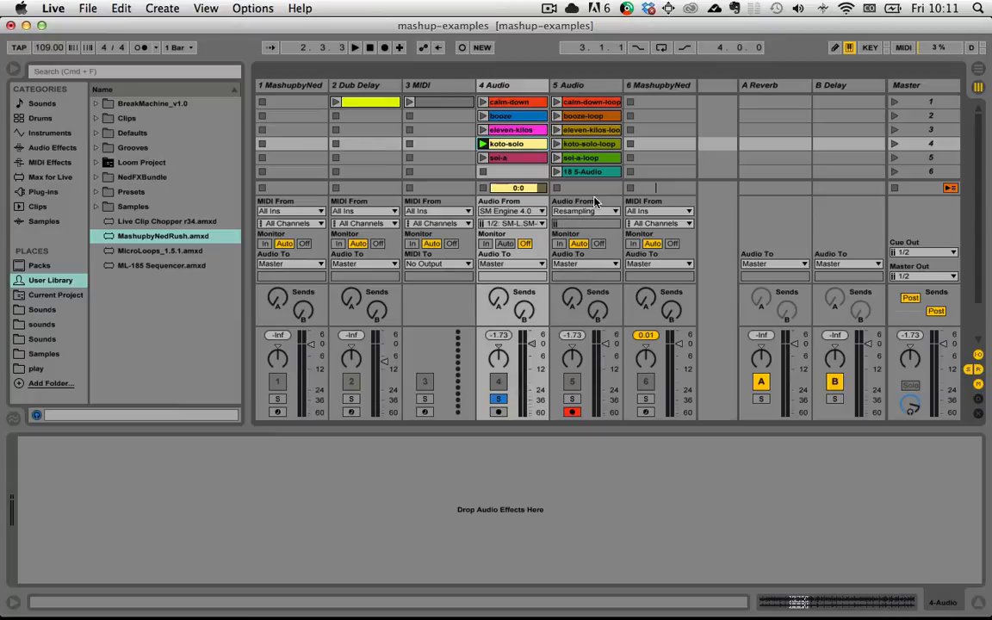
{"action": "scroll", "coordinate": [592, 177], "scroll_direction": "down", "scroll_amount": 4}
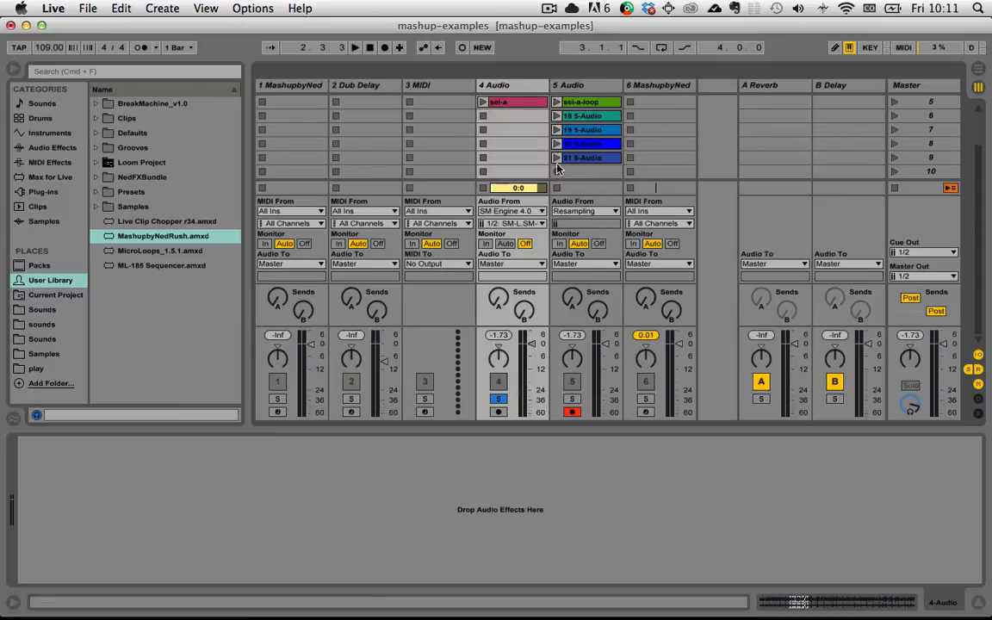
{"action": "scroll", "coordinate": [512, 129], "scroll_direction": "up", "scroll_amount": 4}
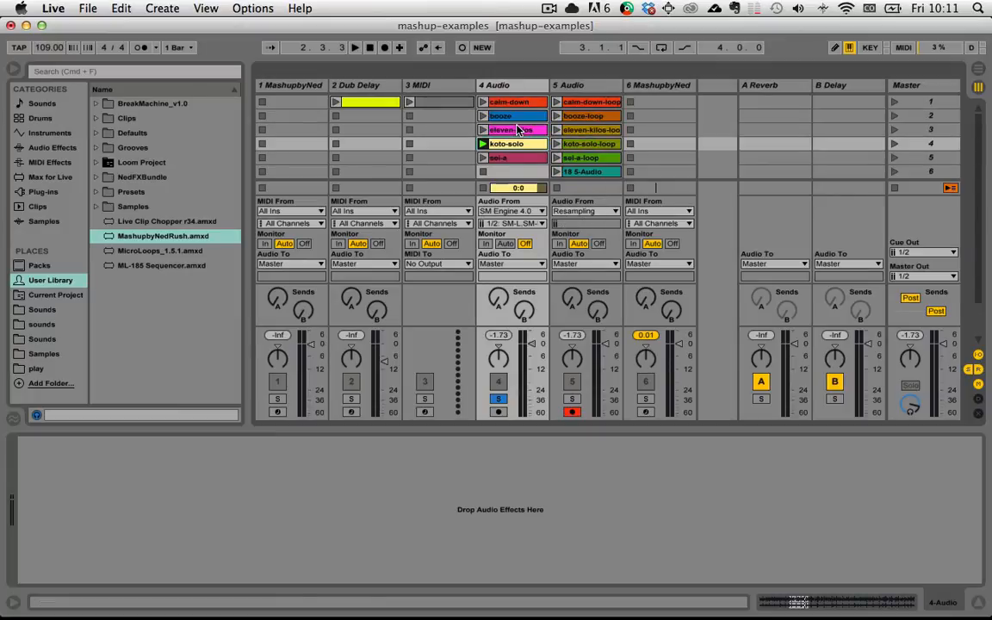
{"action": "scroll", "coordinate": [599, 105], "scroll_direction": "down", "scroll_amount": 4}
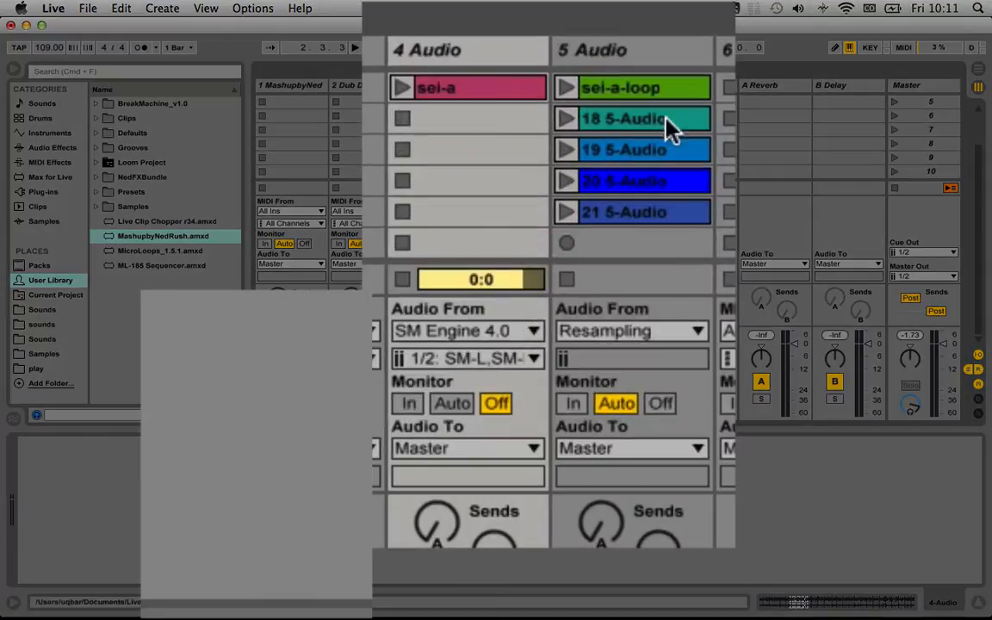
{"action": "scroll", "coordinate": [487, 151], "scroll_direction": "up", "scroll_amount": 2}
{"action": "double_click", "coordinate": [463, 120]}
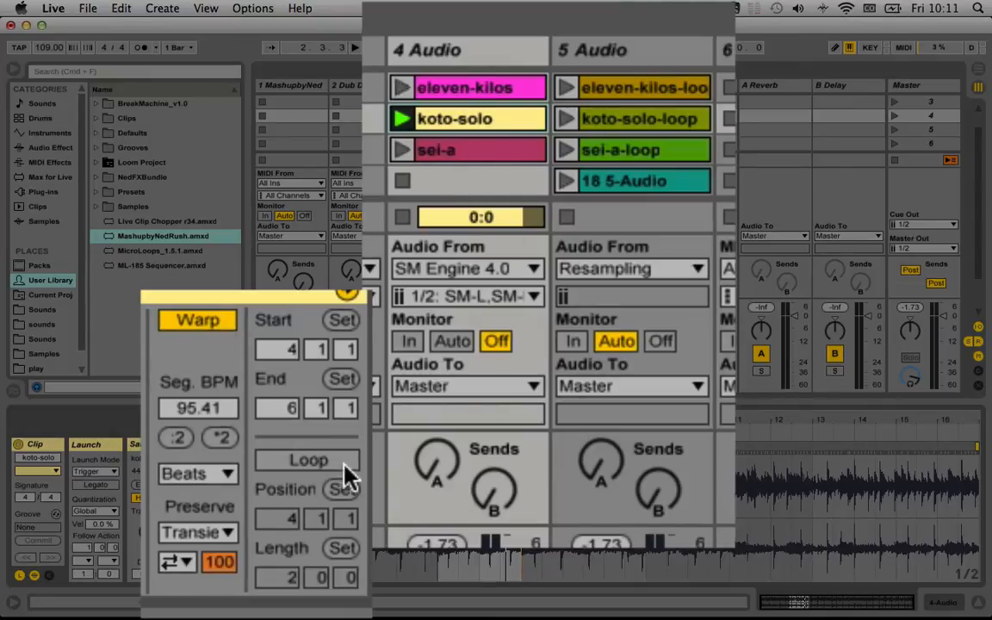
{"action": "scroll", "coordinate": [664, 166], "scroll_direction": "down", "scroll_amount": 4}
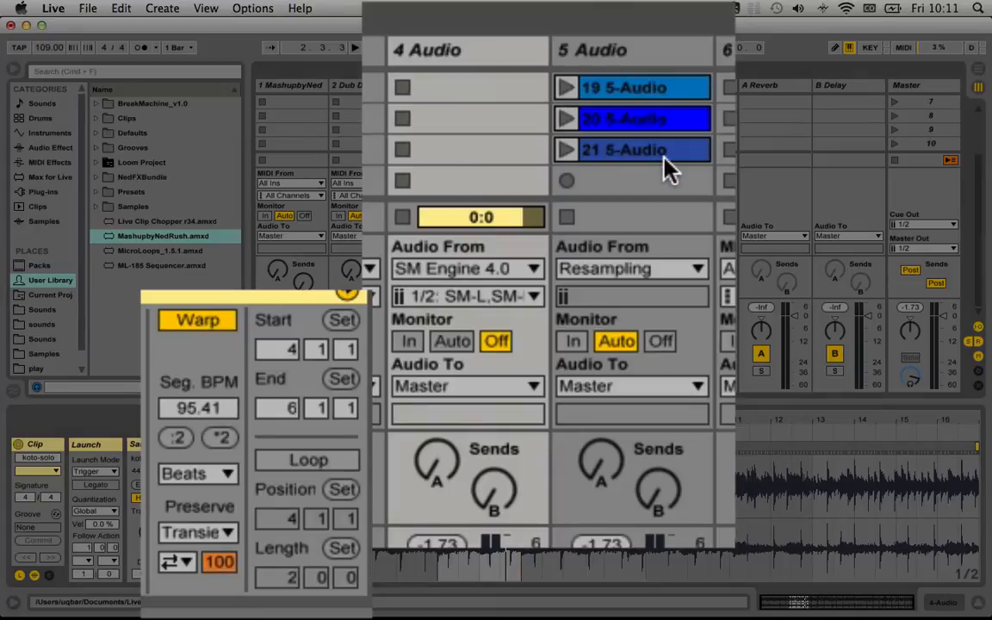
{"action": "left_click", "coordinate": [566, 181]}
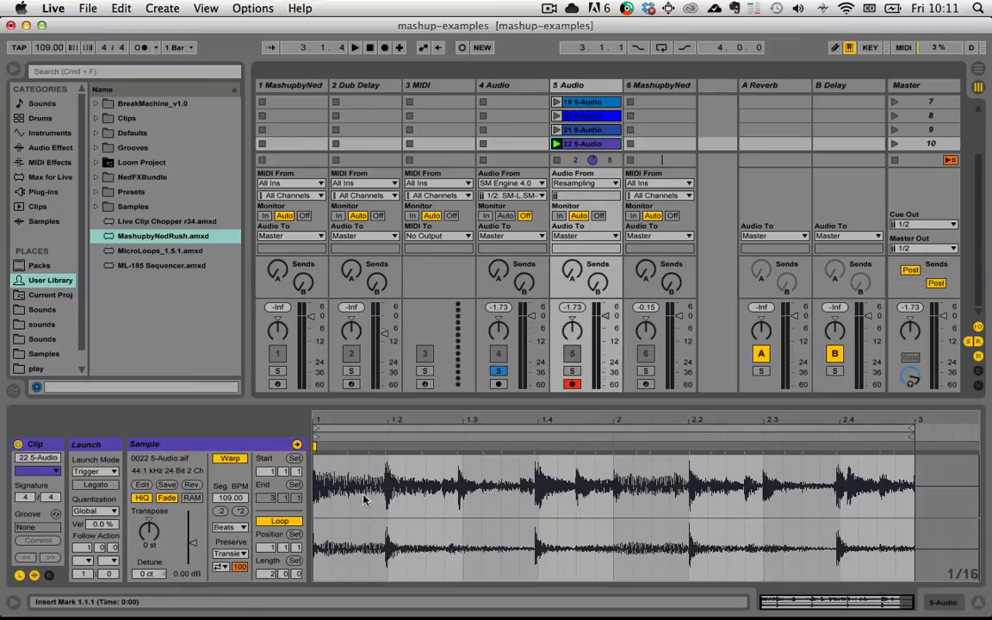
Step: Open the 22 5-Audio clip's sample for editing in Audacity, importing it by reading the file directly from the original
{"action": "left_click", "coordinate": [518, 85]}
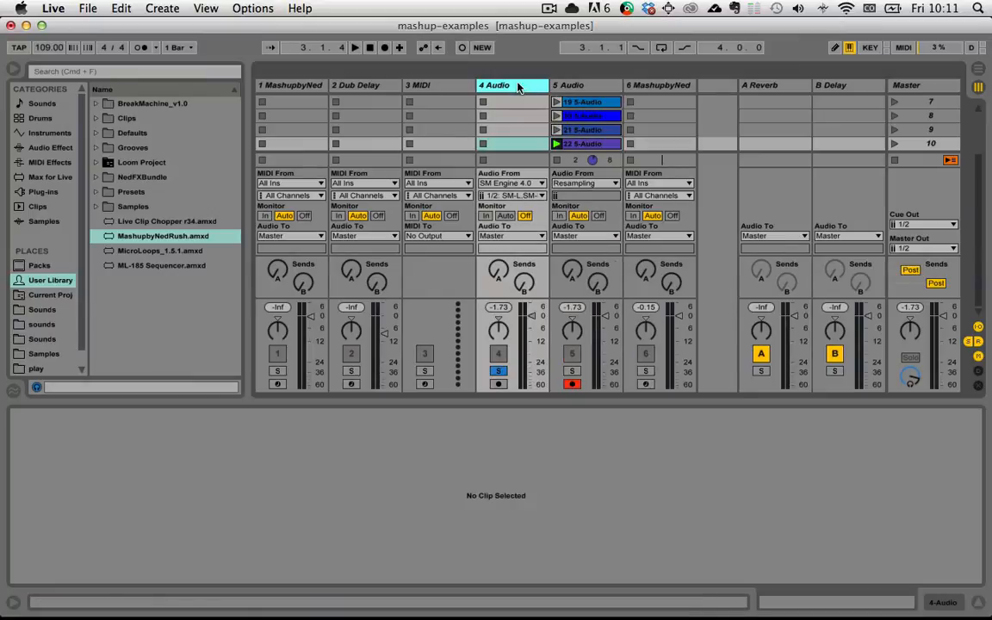
{"action": "scroll", "coordinate": [510, 129], "scroll_direction": "up", "scroll_amount": 5}
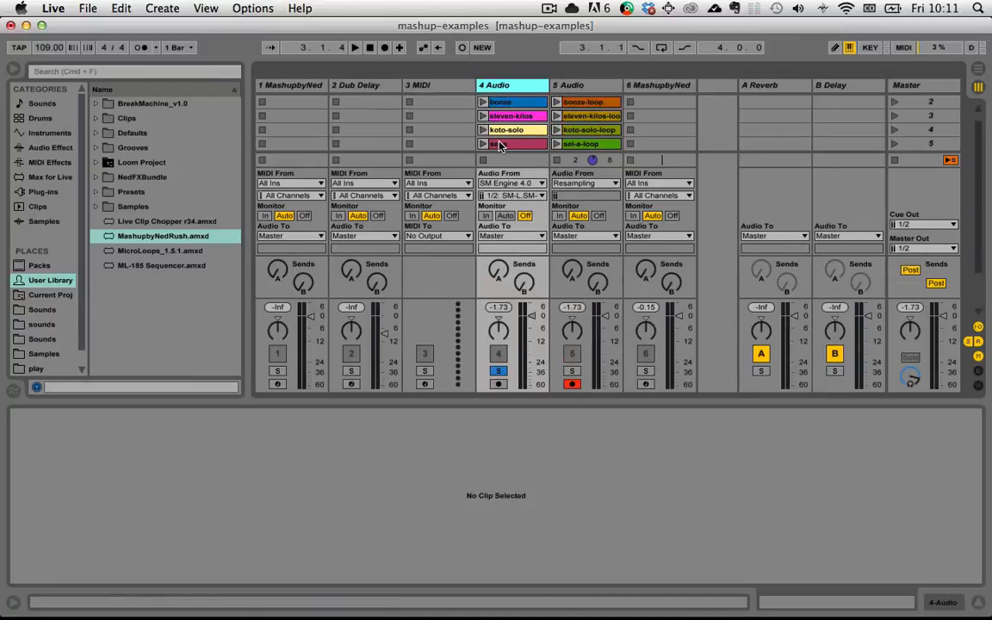
{"action": "left_click", "coordinate": [510, 131]}
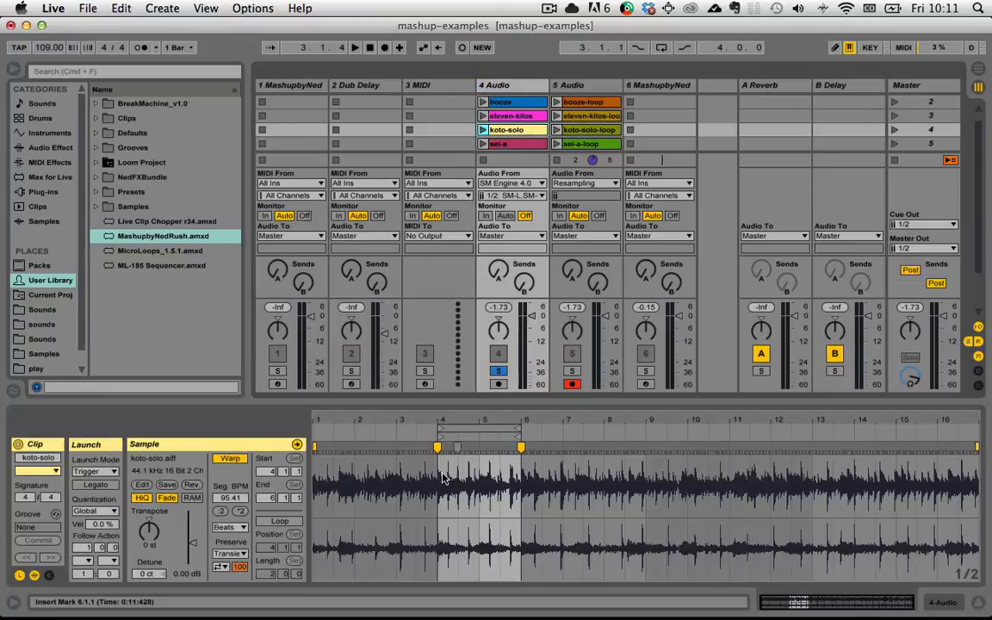
{"action": "scroll", "coordinate": [600, 106], "scroll_direction": "down", "scroll_amount": 5}
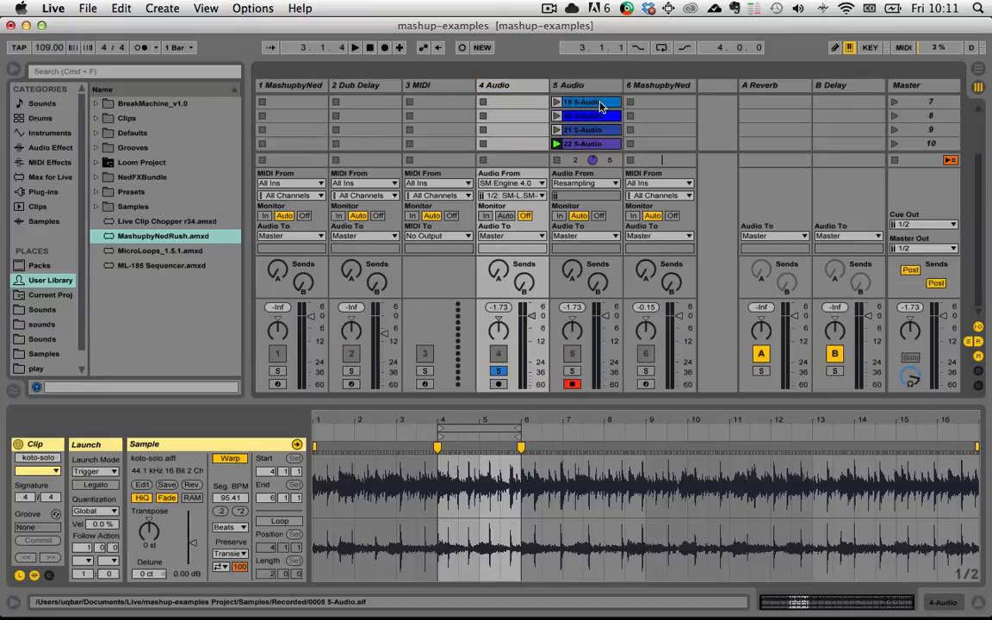
{"action": "left_click", "coordinate": [590, 143]}
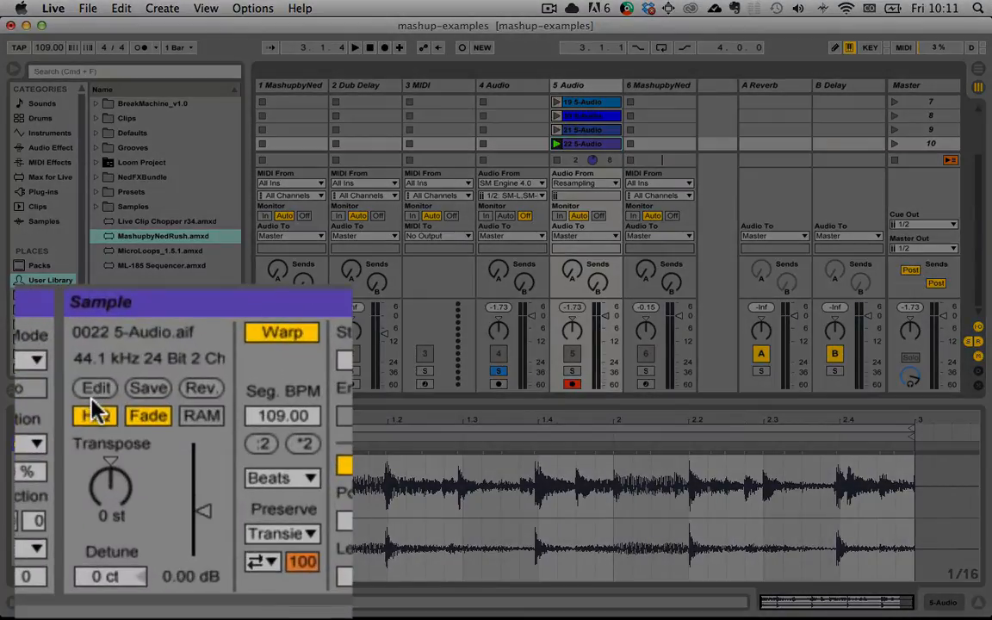
{"action": "left_click", "coordinate": [94, 389]}
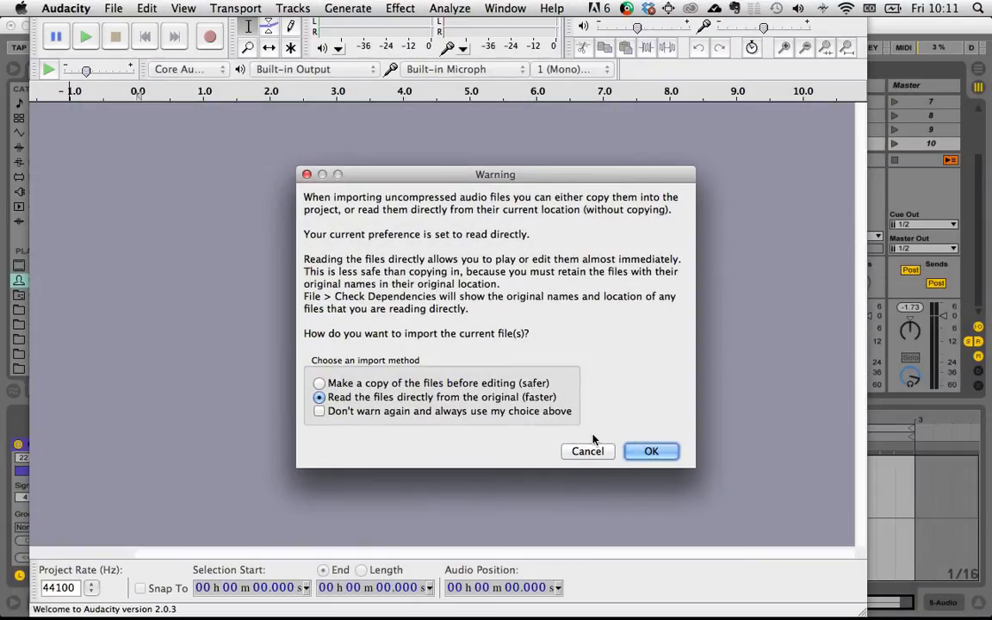
{"action": "left_click", "coordinate": [652, 451]}
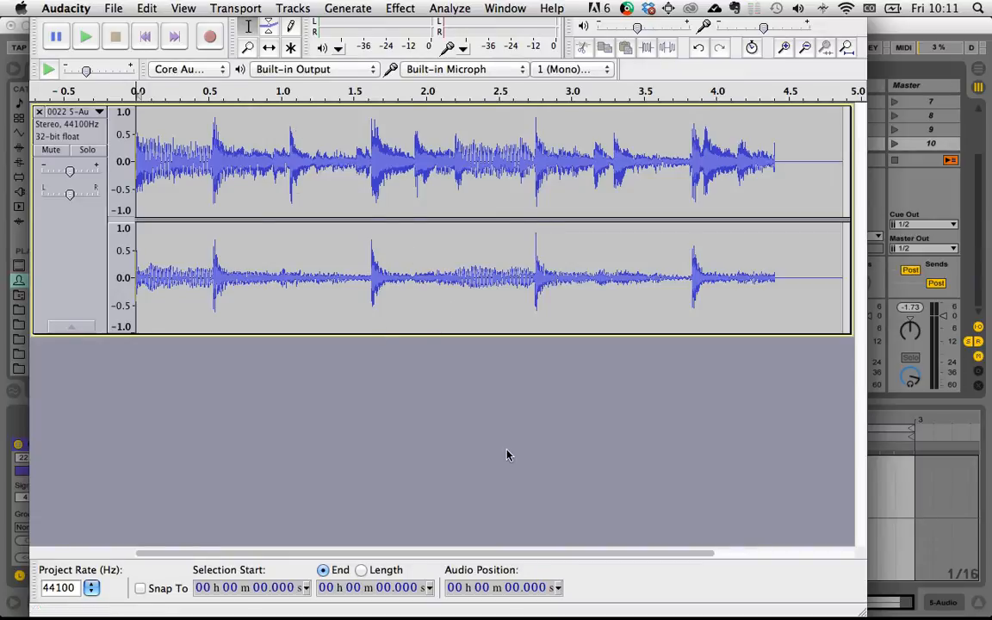
Step: Select the entire track and detach its clip at silences
{"action": "key", "text": "super+a"}
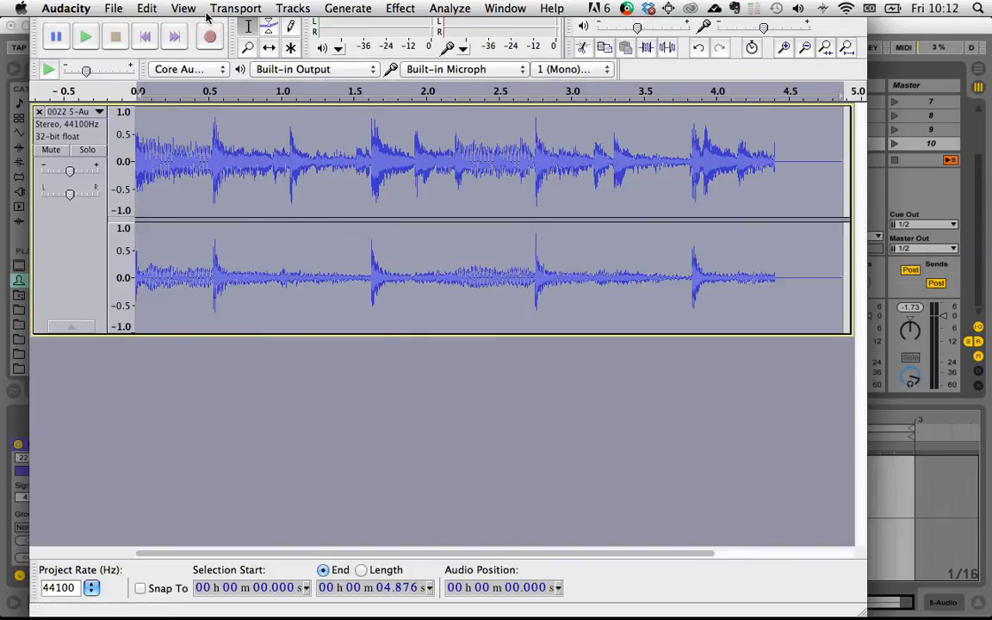
{"action": "left_click", "coordinate": [146, 8]}
{"action": "mouse_move", "coordinate": [182, 80]}
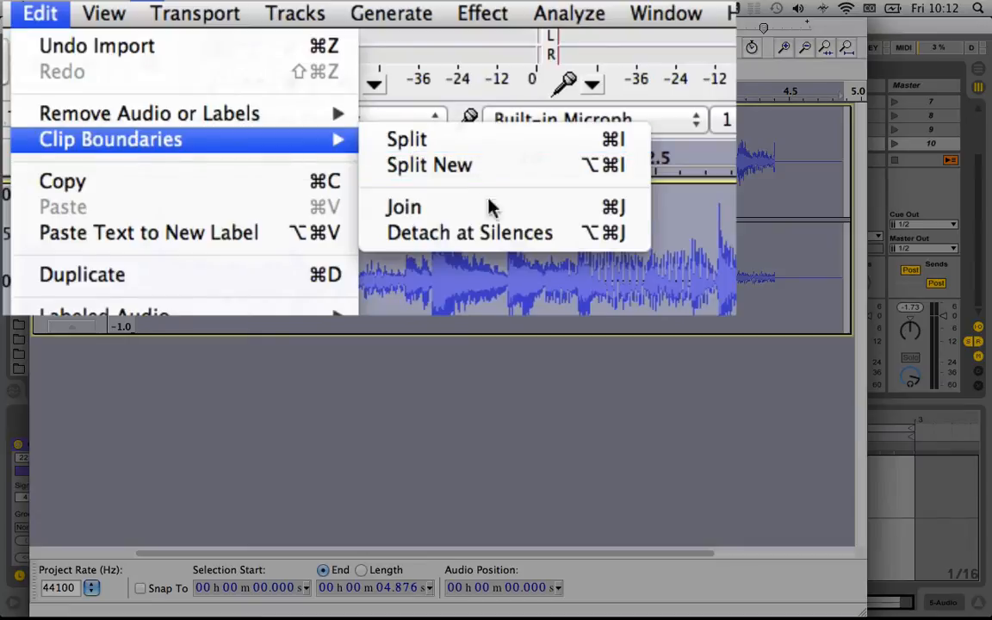
{"action": "left_click", "coordinate": [482, 233]}
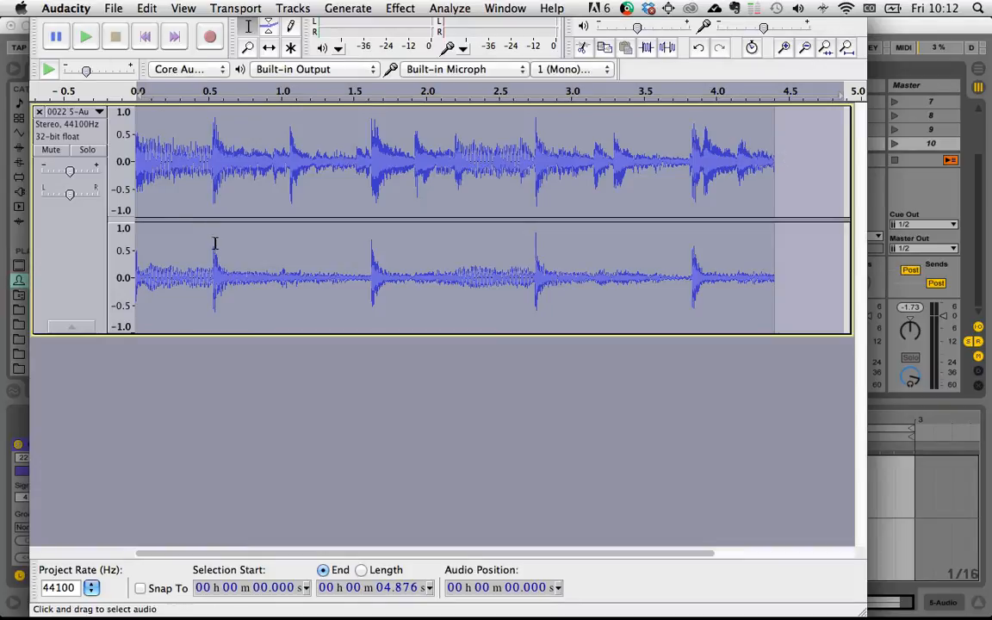
Step: Export the selection to the Recorded folder as 0022 5-Audio.aif in AIFF signed 16 bit PCM format, replacing the existing file
{"action": "left_click", "coordinate": [115, 7]}
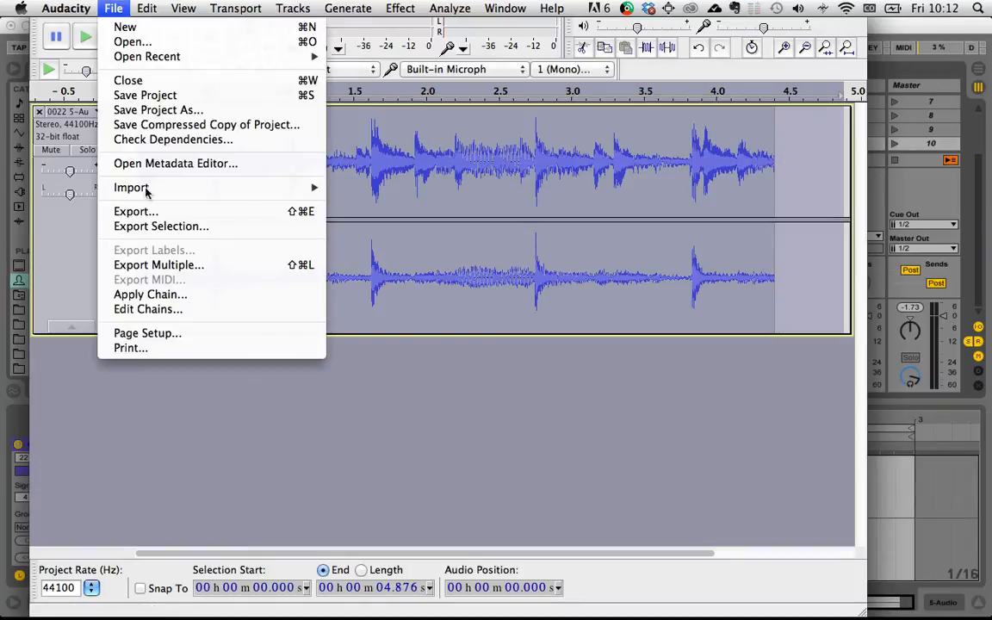
{"action": "left_click", "coordinate": [129, 227]}
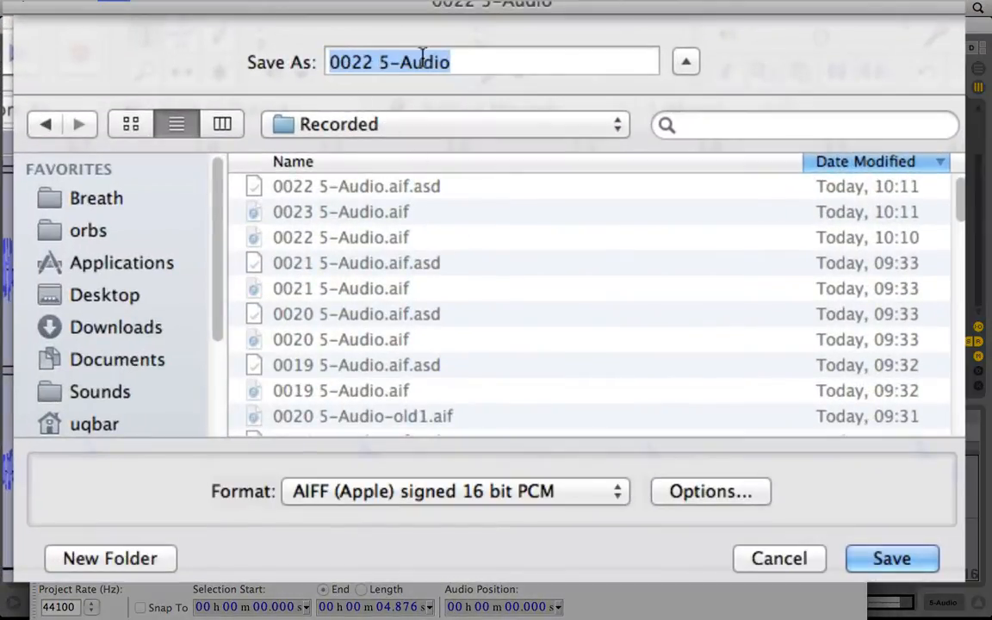
{"action": "left_click", "coordinate": [472, 64]}
{"action": "type", "text": ".ai"}
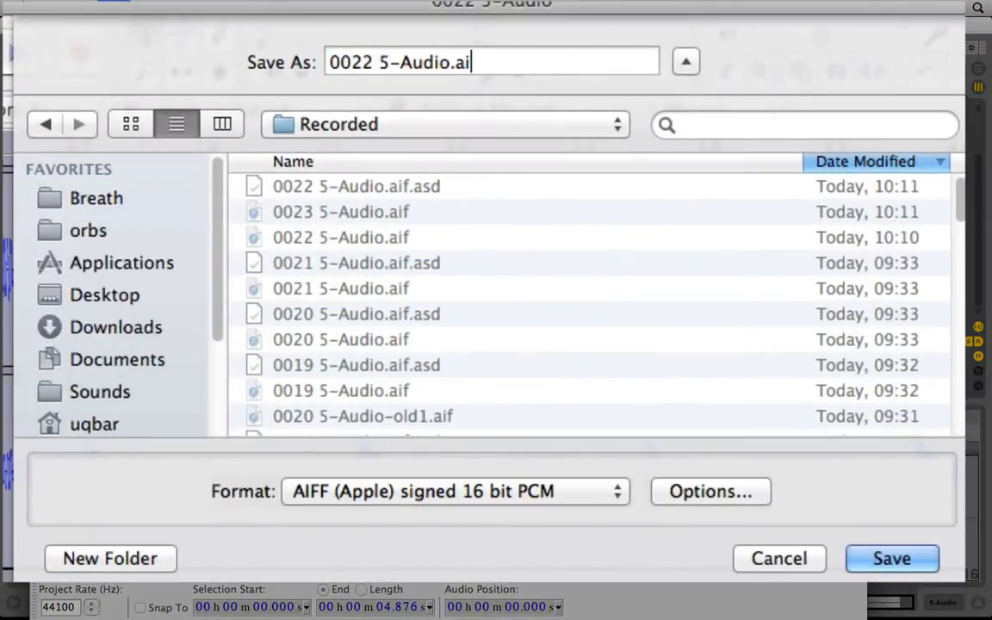
{"action": "type", "text": "f"}
{"action": "key", "text": "Return"}
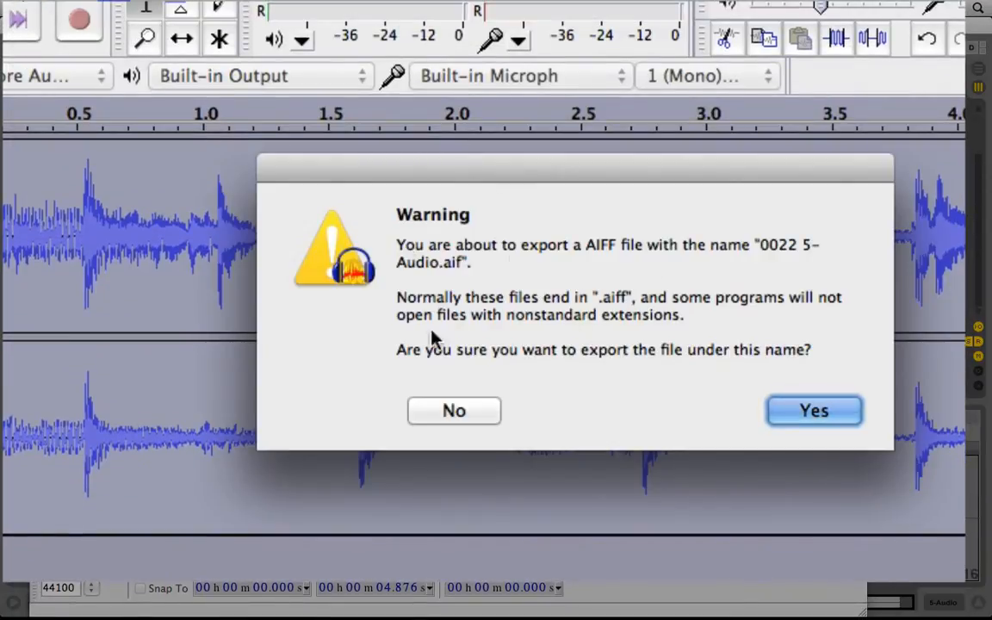
{"action": "left_click_drag", "start_coordinate": [549, 178], "coordinate": [500, 267]}
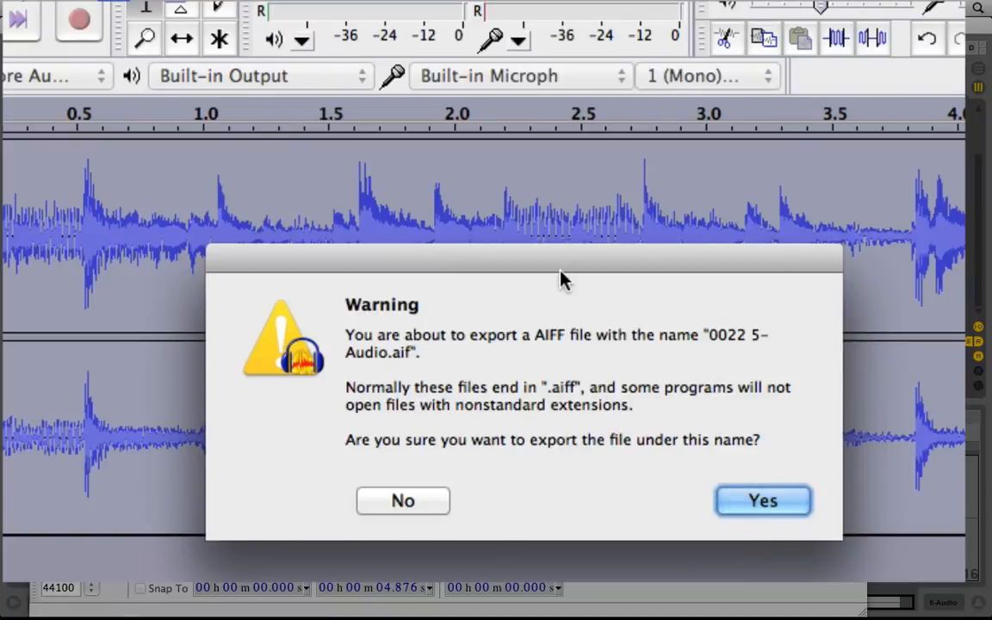
{"action": "left_click_drag", "start_coordinate": [560, 280], "coordinate": [610, 221]}
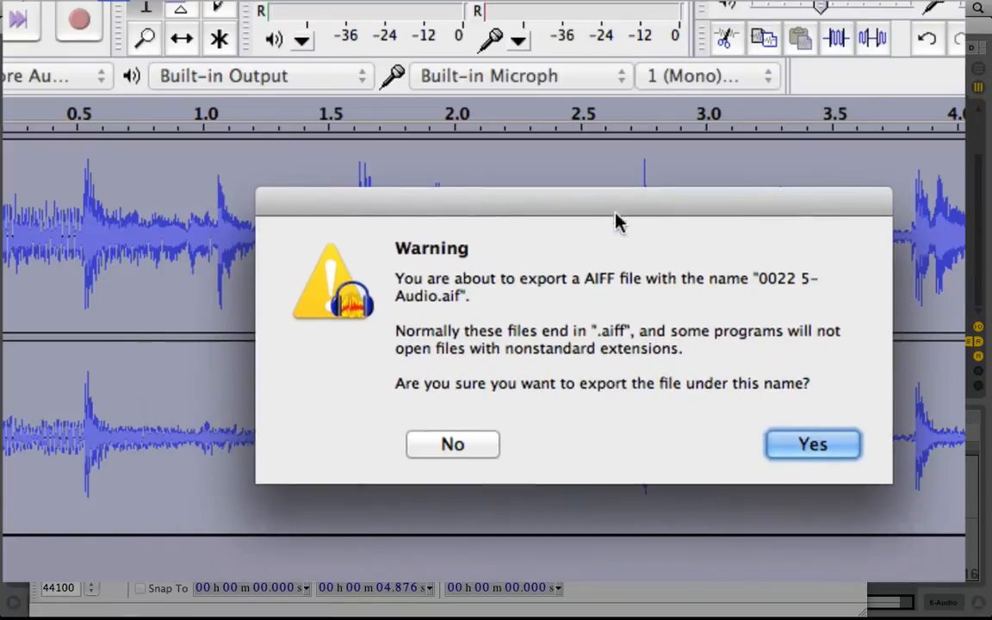
{"action": "left_click", "coordinate": [813, 446]}
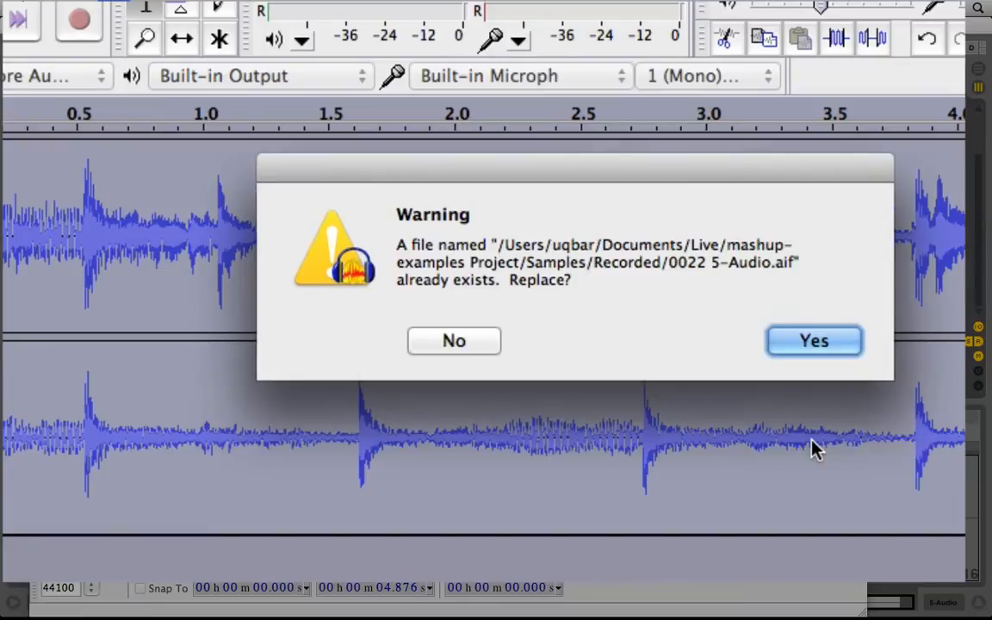
{"action": "left_click", "coordinate": [835, 343]}
{"action": "left_click", "coordinate": [684, 471]}
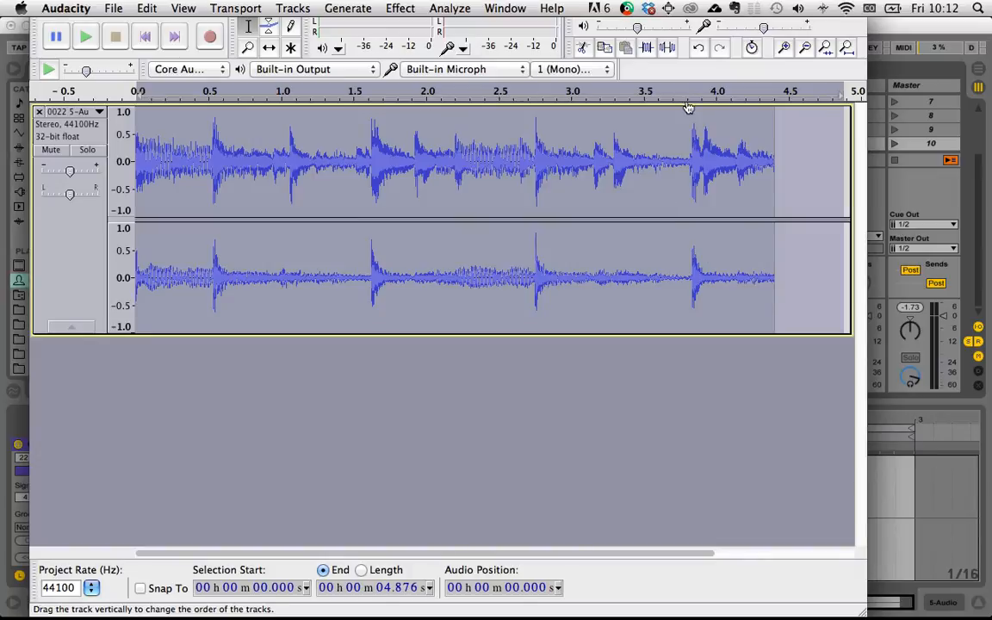
Step: Switch back to Ableton Live, load the 22 5-Audio clip into the MashupbyNedRush device on track 6, and play it
{"action": "left_click", "coordinate": [922, 24]}
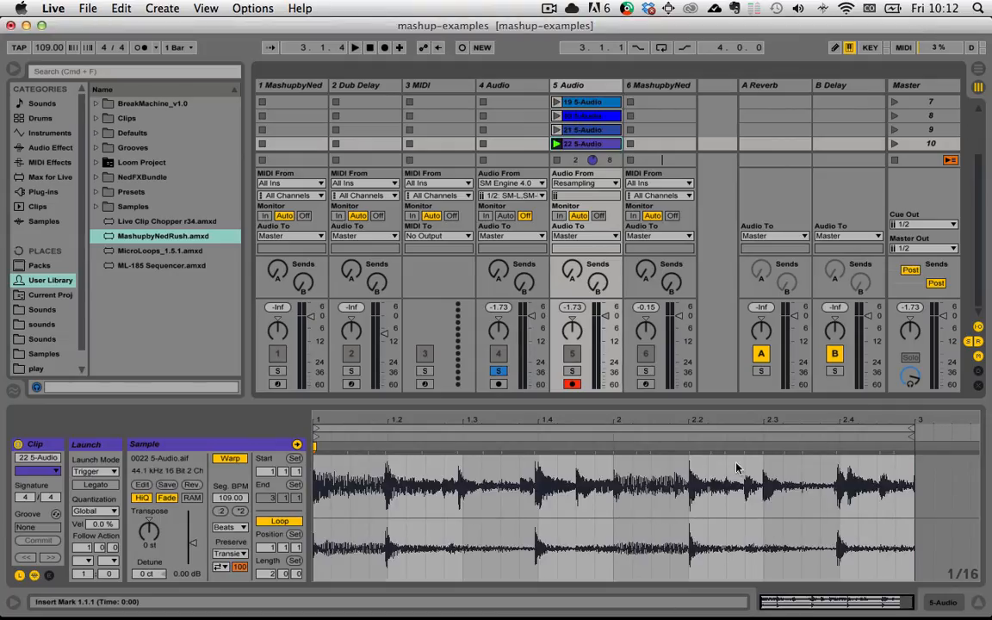
{"action": "left_click", "coordinate": [655, 91]}
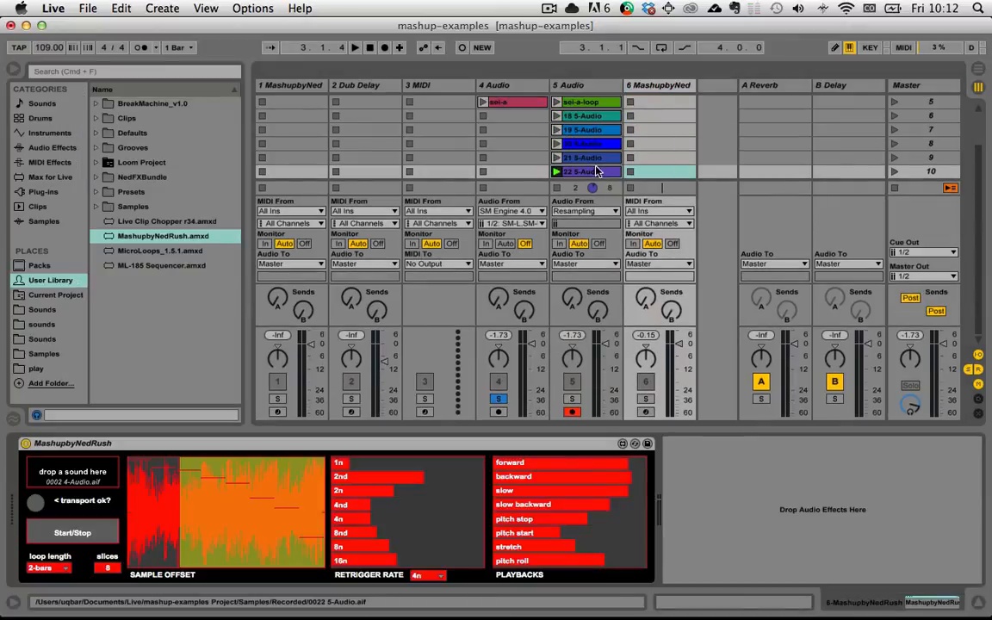
{"action": "left_click_drag", "start_coordinate": [597, 172], "coordinate": [72, 478]}
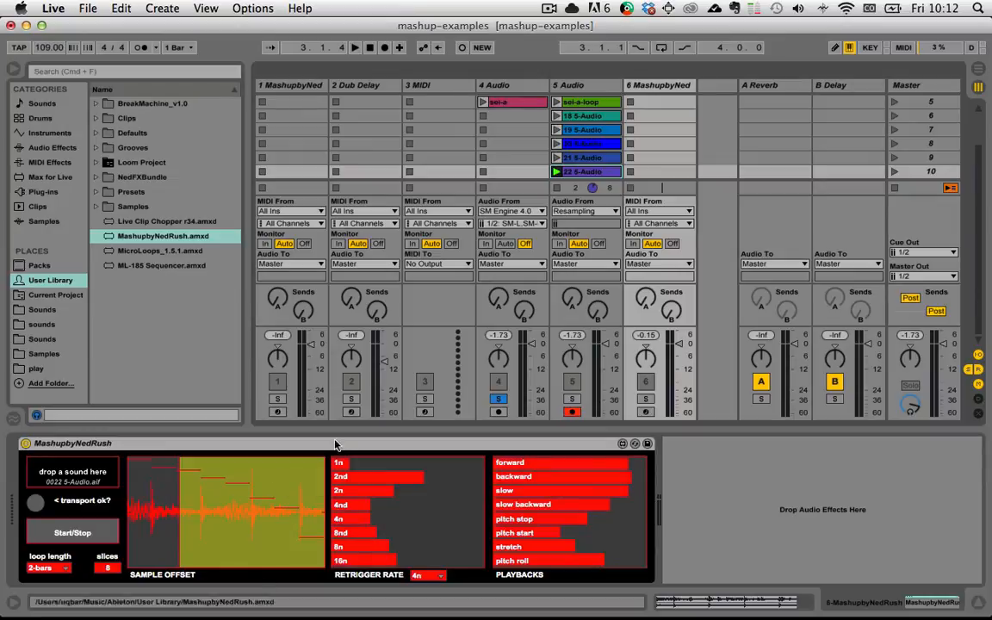
{"action": "key", "text": "space"}
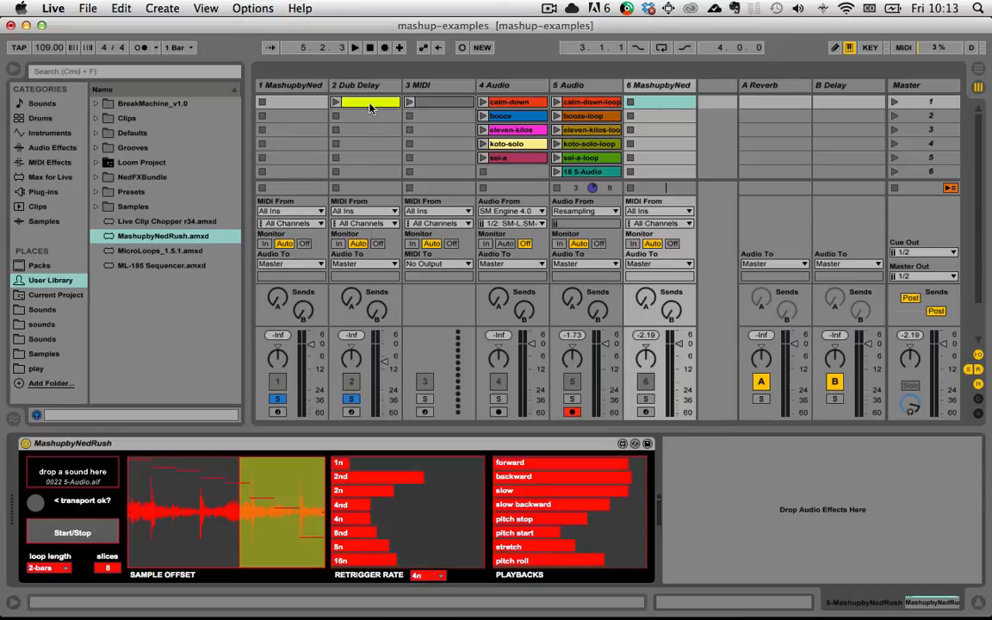
Step: Solo track 4 Audio and play the calm-down clip, stopping before the end of its two-bar section
{"action": "left_click", "coordinate": [312, 90]}
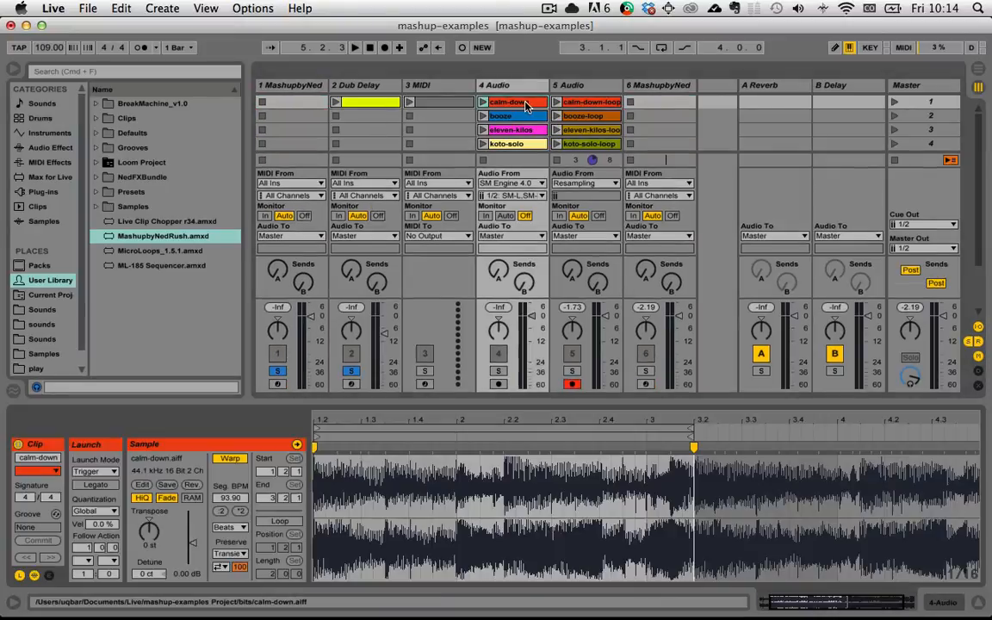
{"action": "left_click", "coordinate": [541, 343]}
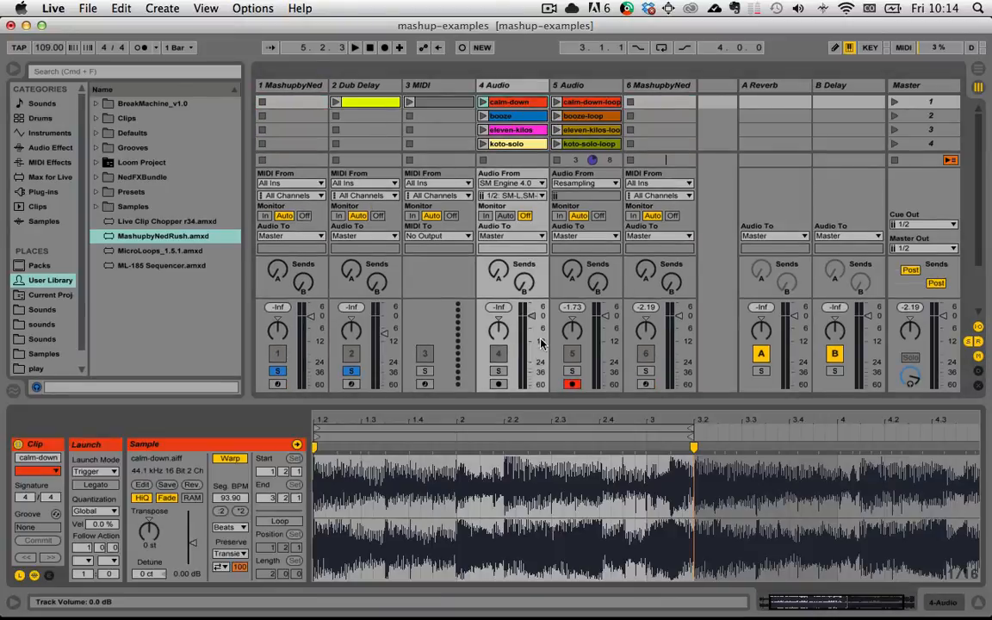
{"action": "left_click", "coordinate": [499, 373]}
{"action": "left_click", "coordinate": [484, 102]}
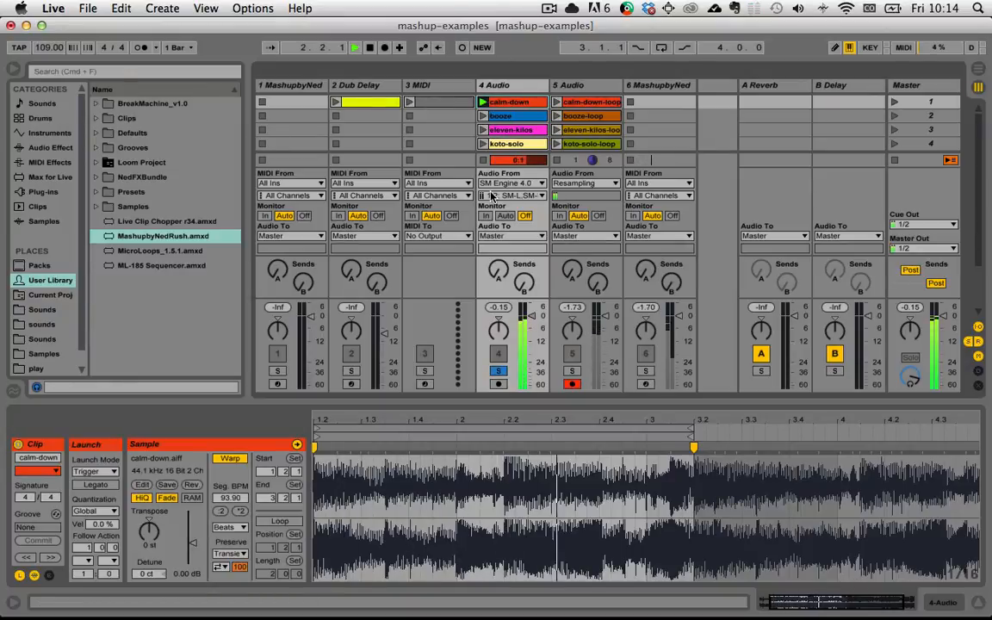
{"action": "key", "text": "space"}
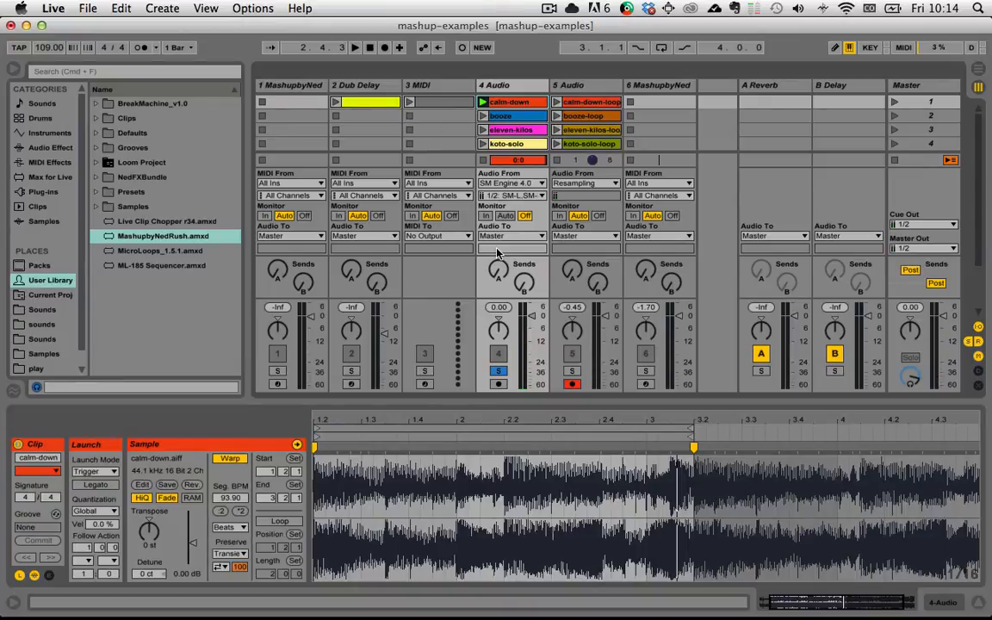
Step: Load the calm-down clip from track 4 Audio into the MashupbyNedRush device on track 1
{"action": "left_click", "coordinate": [283, 86]}
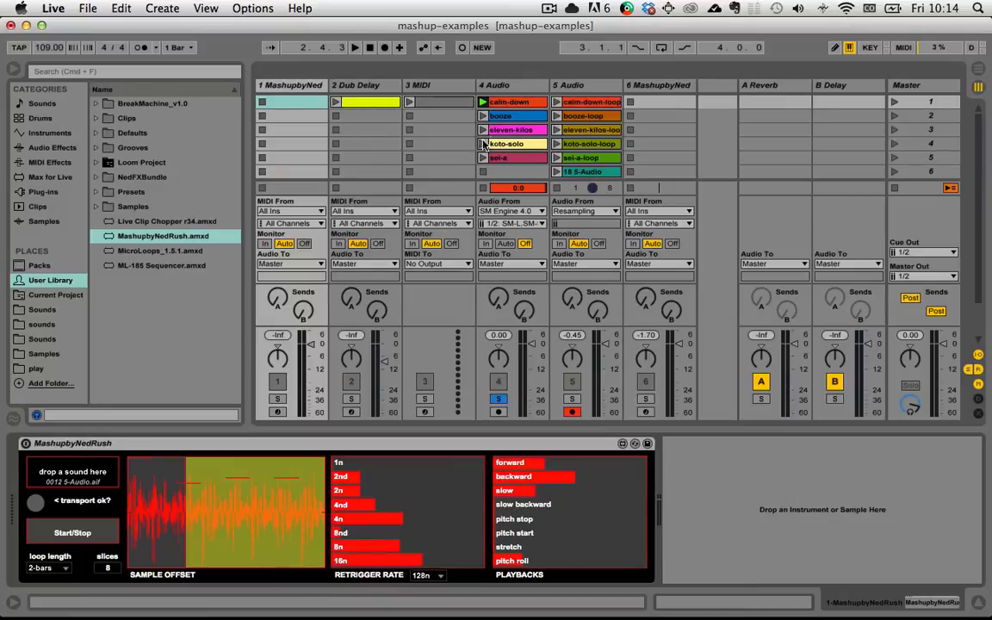
{"action": "left_click_drag", "start_coordinate": [525, 103], "coordinate": [99, 475]}
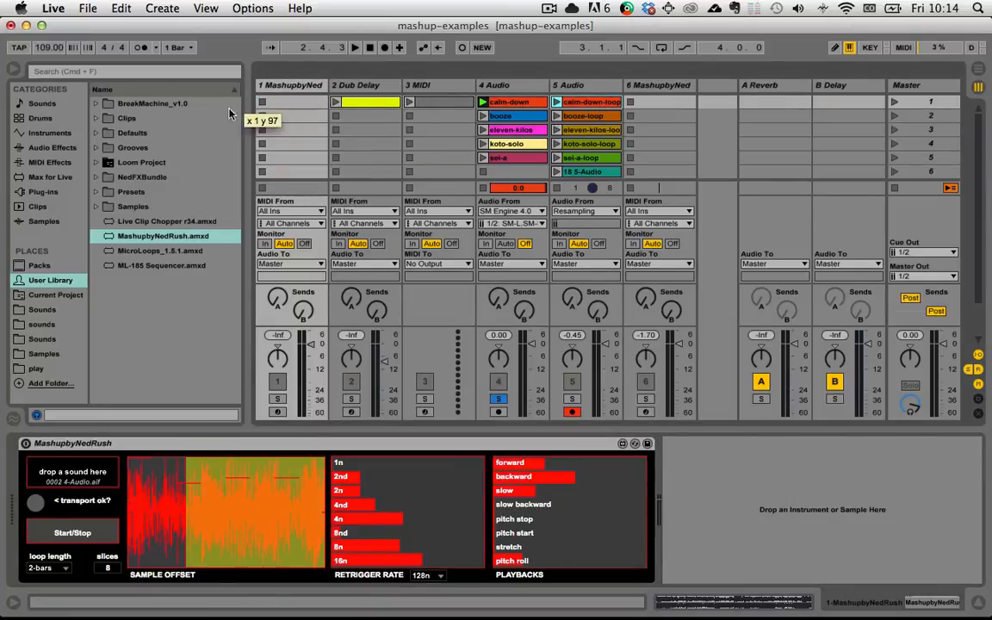
Step: Solo tracks 1 MashupbyNed and 2 Dub Delay together and start playback
{"action": "left_click", "coordinate": [350, 397]}
{"action": "left_click", "coordinate": [278, 398], "text": "super"}
{"action": "key", "text": "space"}
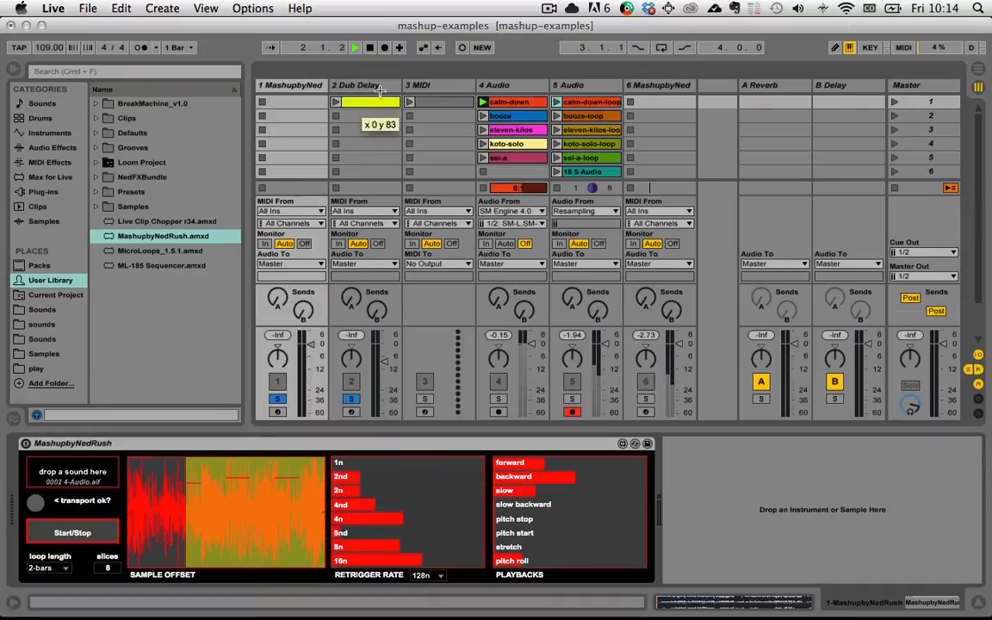
Step: Launch the clip on track 3 MIDI to trigger the Mashup device, and raise the slow backward playback chance in MashupbyNedRush
{"action": "left_click", "coordinate": [443, 86]}
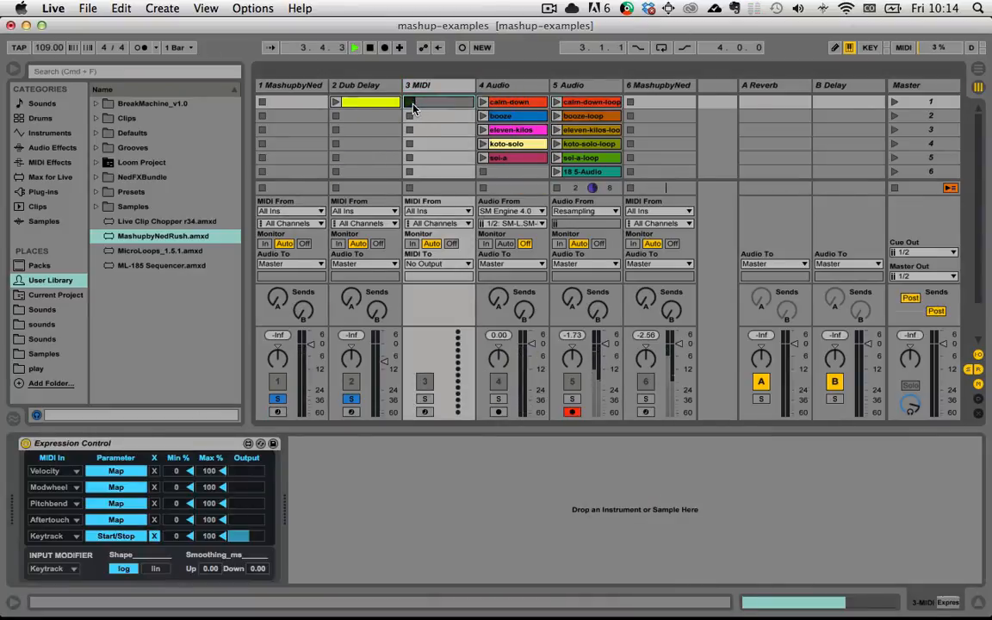
{"action": "left_click", "coordinate": [410, 103]}
{"action": "left_click", "coordinate": [418, 86]}
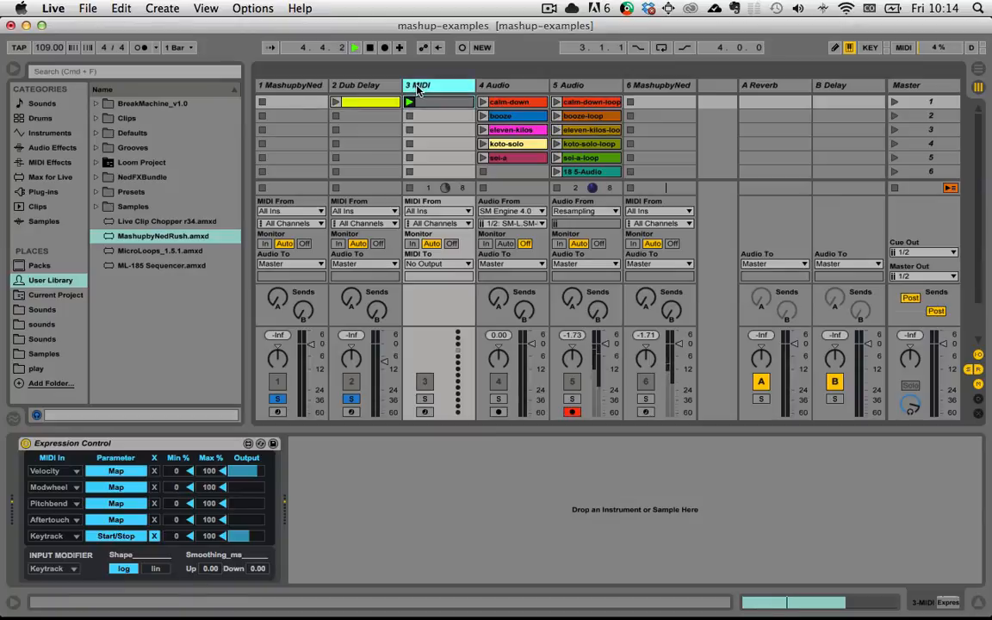
{"action": "left_click", "coordinate": [292, 87]}
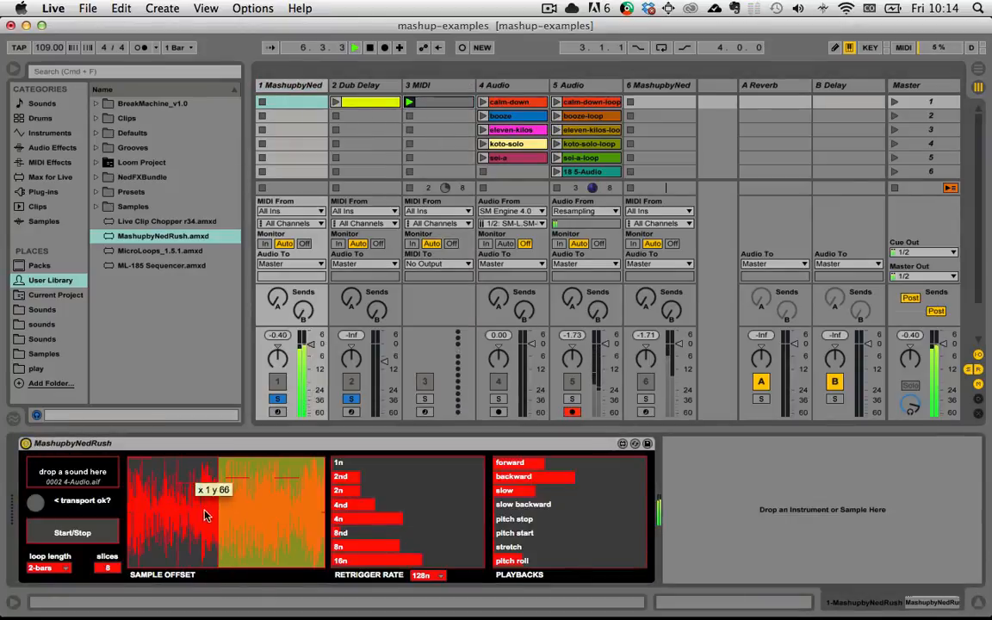
{"action": "mouse_move", "coordinate": [205, 515]}
{"action": "left_mouse_down"}
{"action": "mouse_move", "coordinate": [239, 478]}
{"action": "mouse_move", "coordinate": [259, 562]}
{"action": "mouse_move", "coordinate": [255, 555]}
{"action": "mouse_move", "coordinate": [323, 534]}
{"action": "left_mouse_up"}
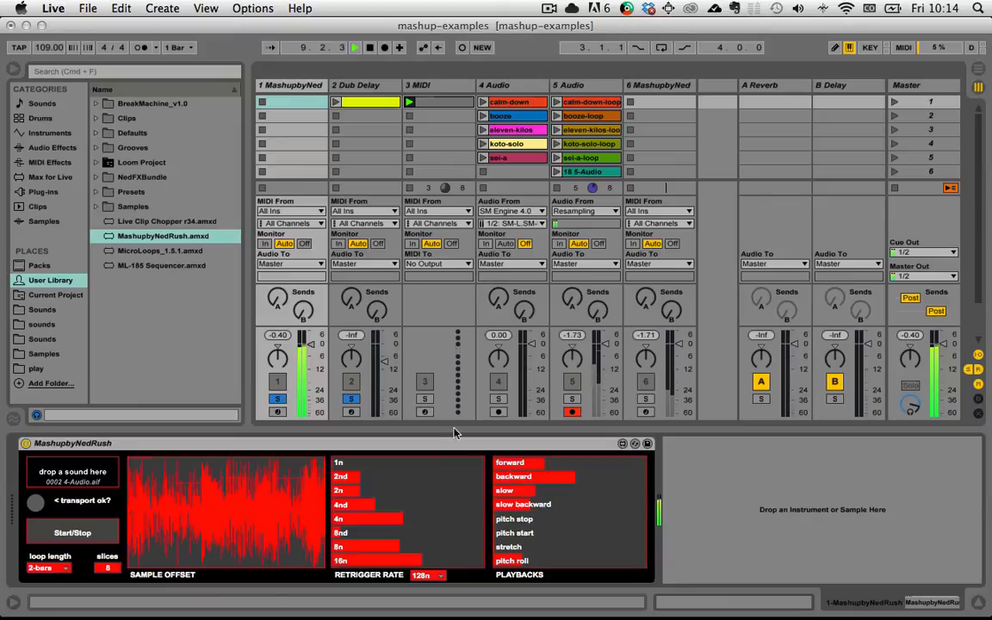
Step: Load the eleven-kilos-loop clip from track 5 Audio into the MashupbyNedRush device on track 1 and lower its 16n retrigger rate
{"action": "left_click", "coordinate": [511, 132]}
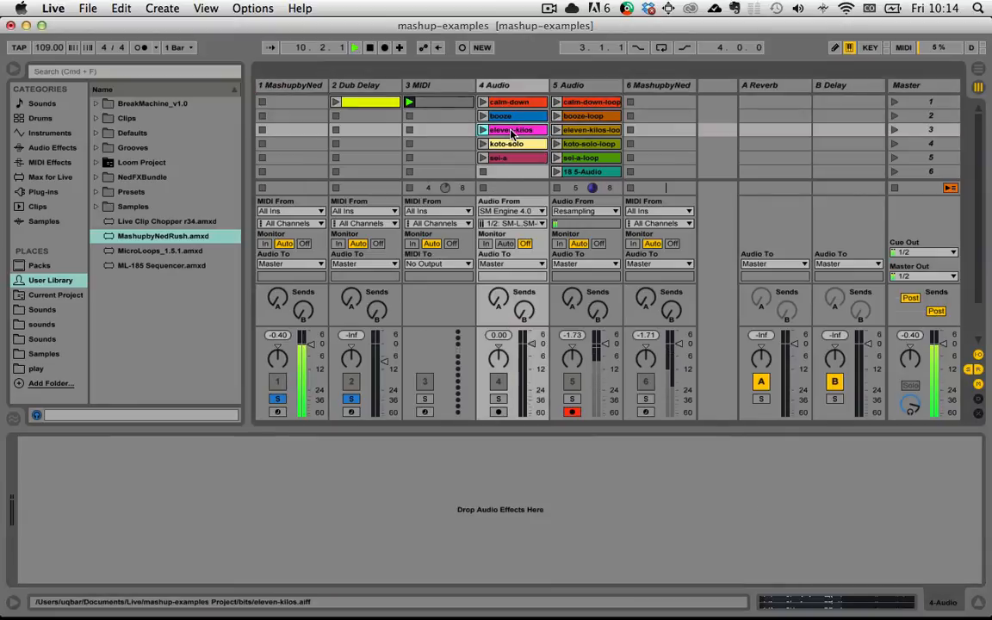
{"action": "left_click", "coordinate": [586, 171]}
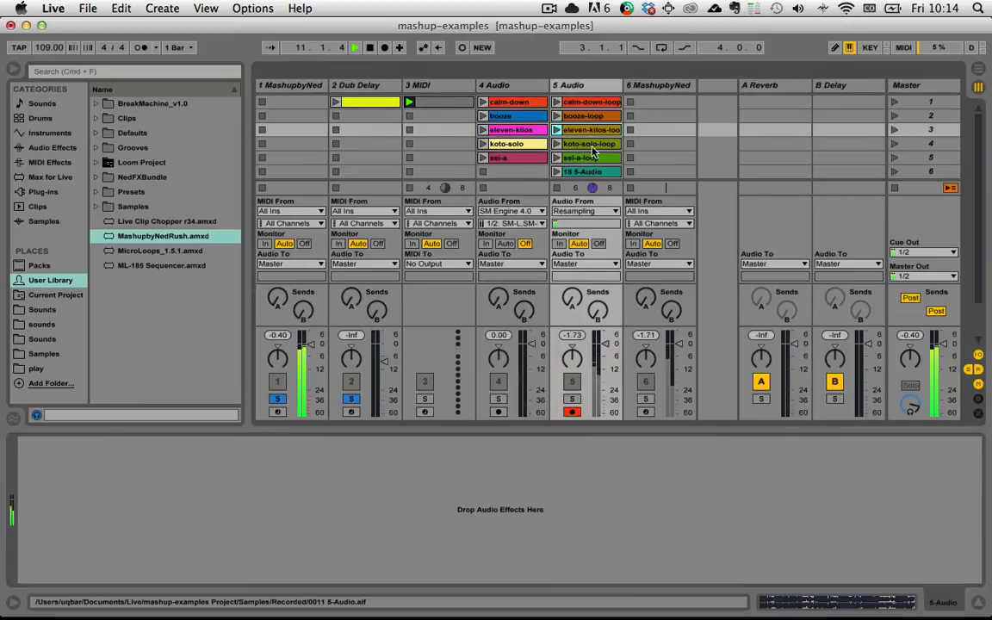
{"action": "left_click", "coordinate": [274, 82]}
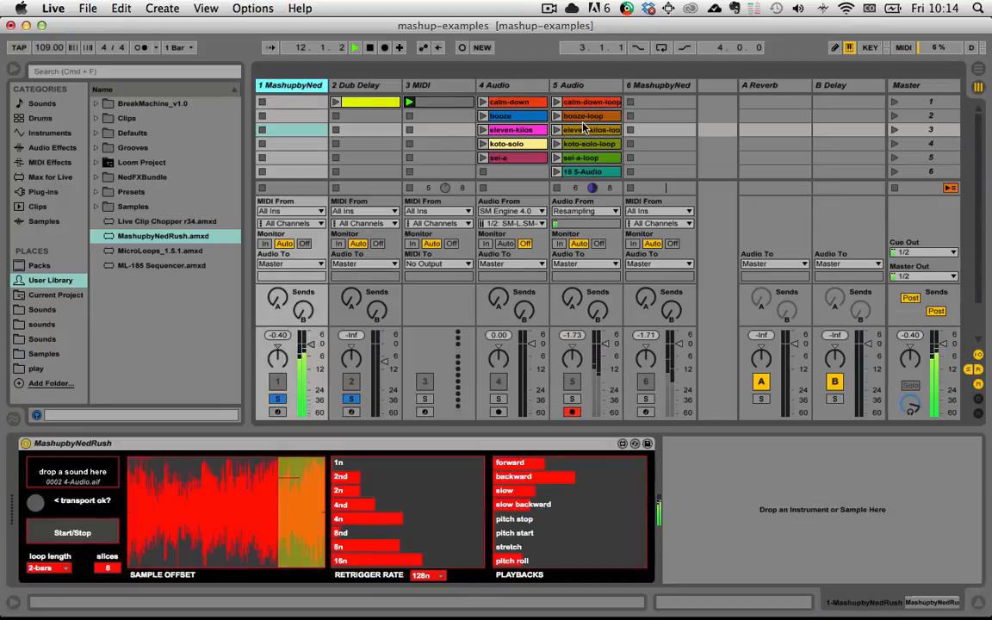
{"action": "left_click_drag", "start_coordinate": [514, 168], "coordinate": [77, 474]}
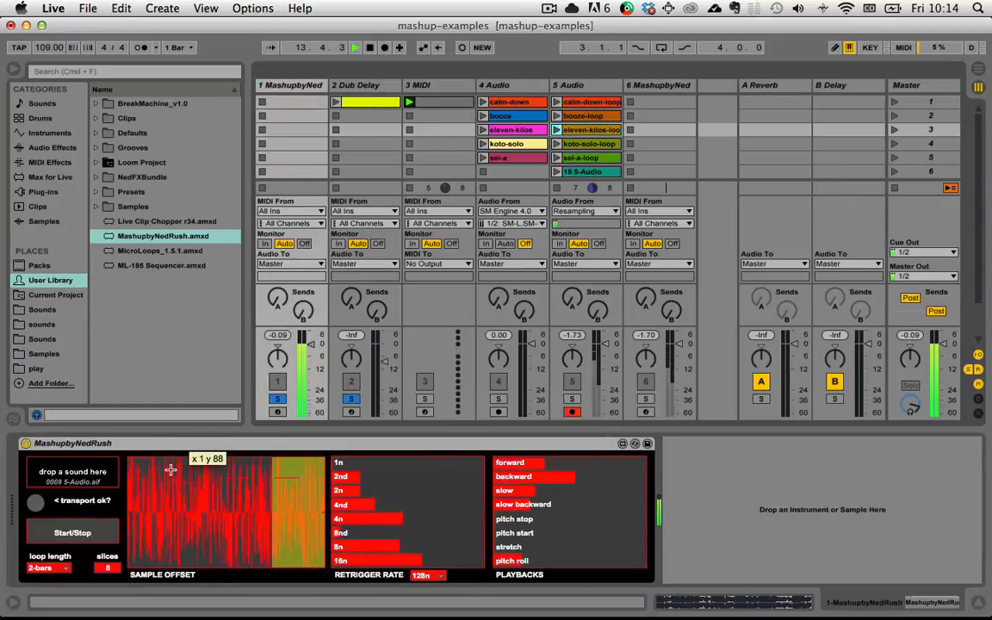
{"action": "left_click", "coordinate": [371, 560]}
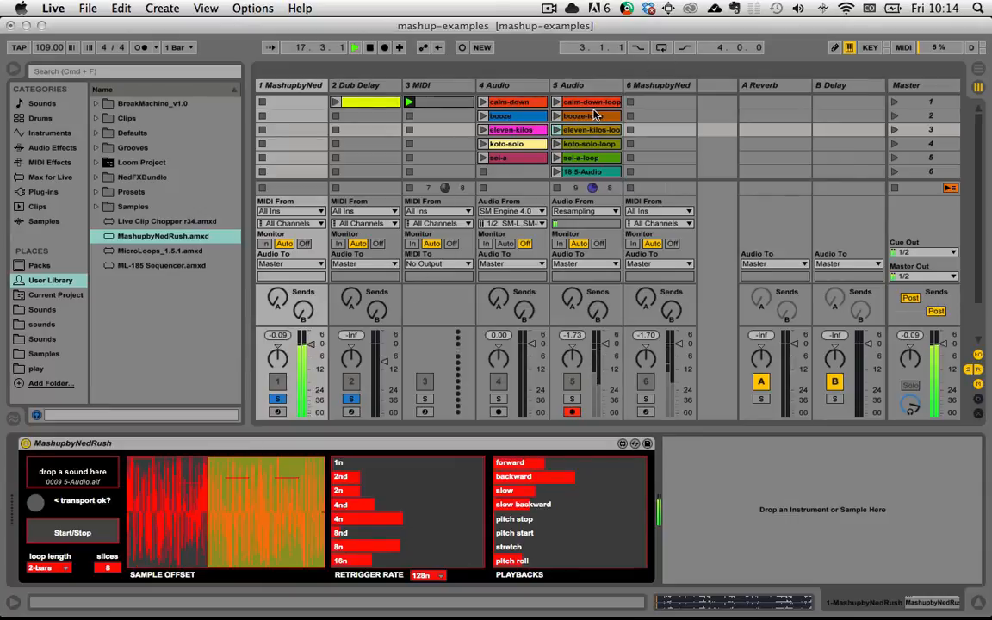
Step: Load the booze-loop clip into the MashupbyNedRush device on track 1, and audition the original booze clip with track 4 Audio soloed
{"action": "left_click_drag", "start_coordinate": [594, 117], "coordinate": [67, 482]}
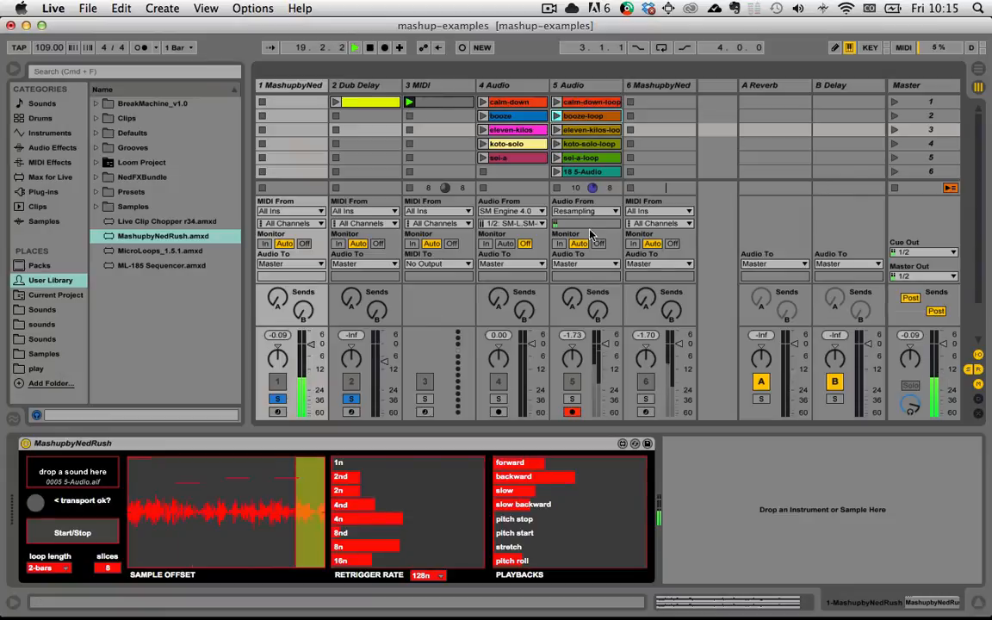
{"action": "left_click", "coordinate": [498, 399]}
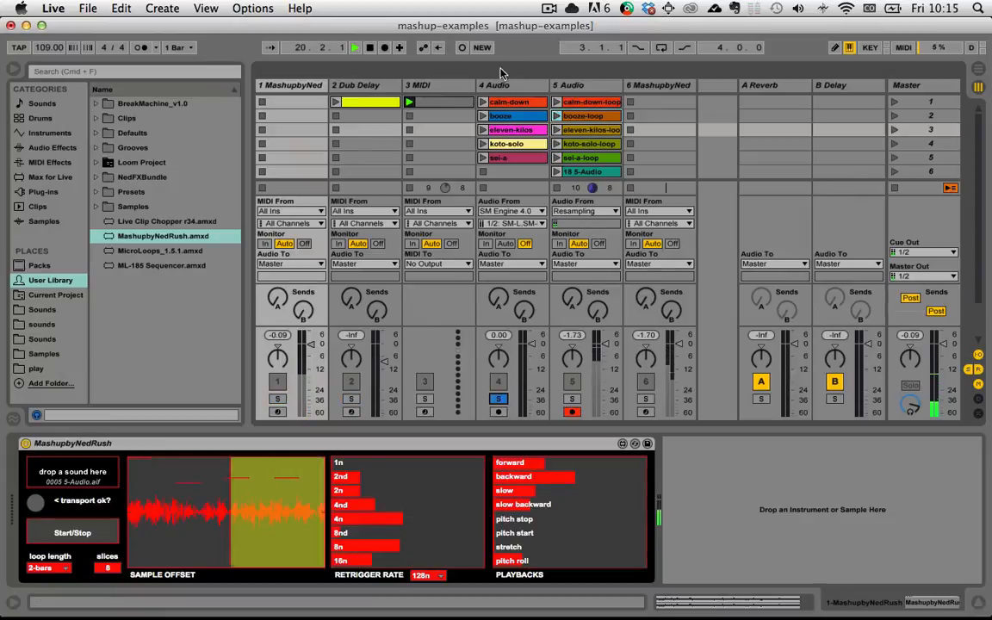
{"action": "left_click", "coordinate": [484, 117]}
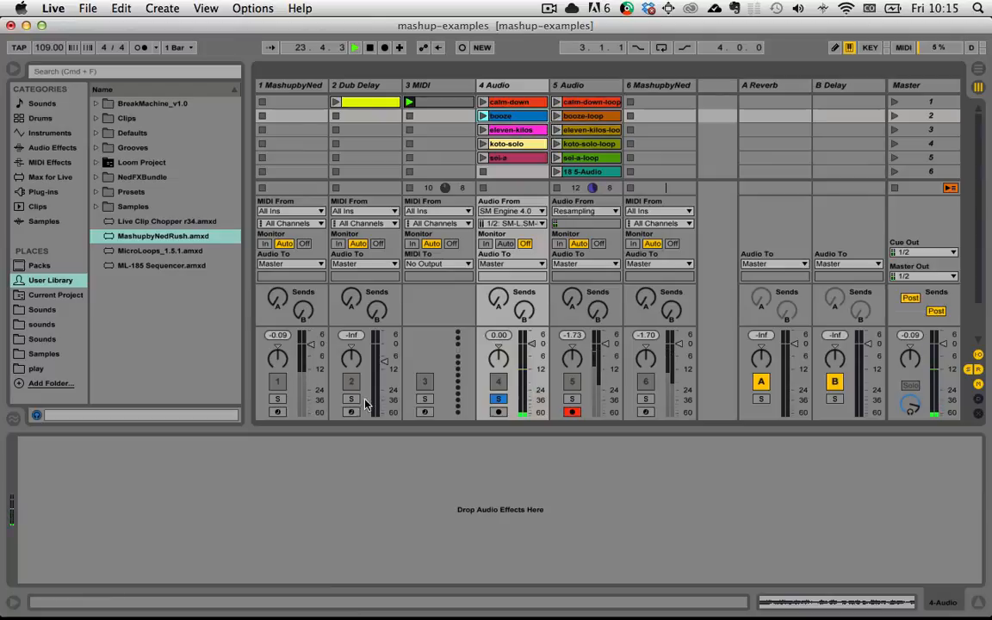
Step: Solo tracks 1 MashupbyNed and 2 Dub Delay again and launch the yellow clip on track 2
{"action": "left_click", "coordinate": [277, 399]}
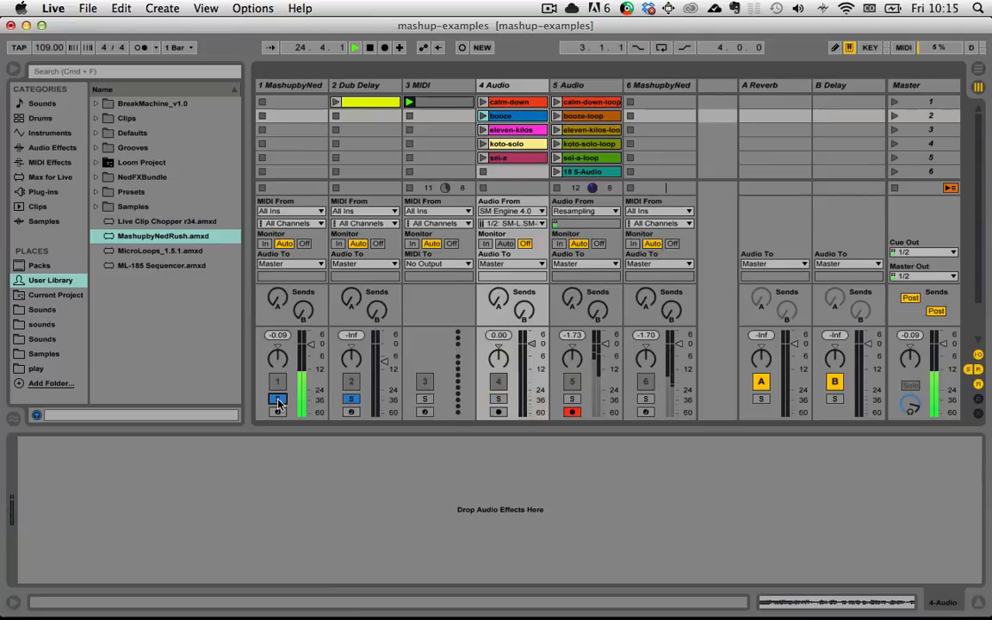
{"action": "left_click", "coordinate": [284, 84]}
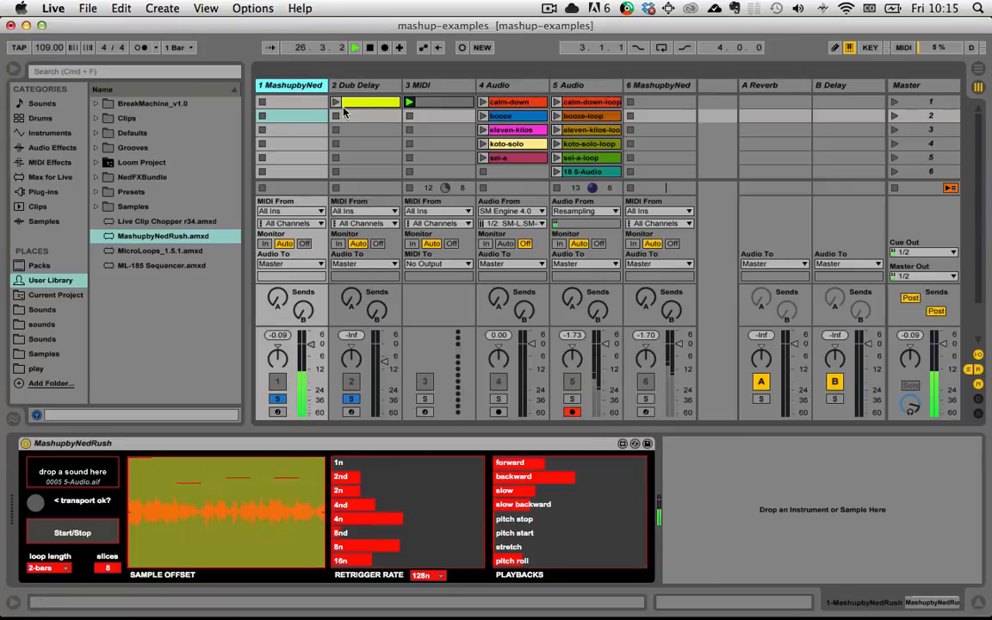
{"action": "left_click", "coordinate": [336, 103]}
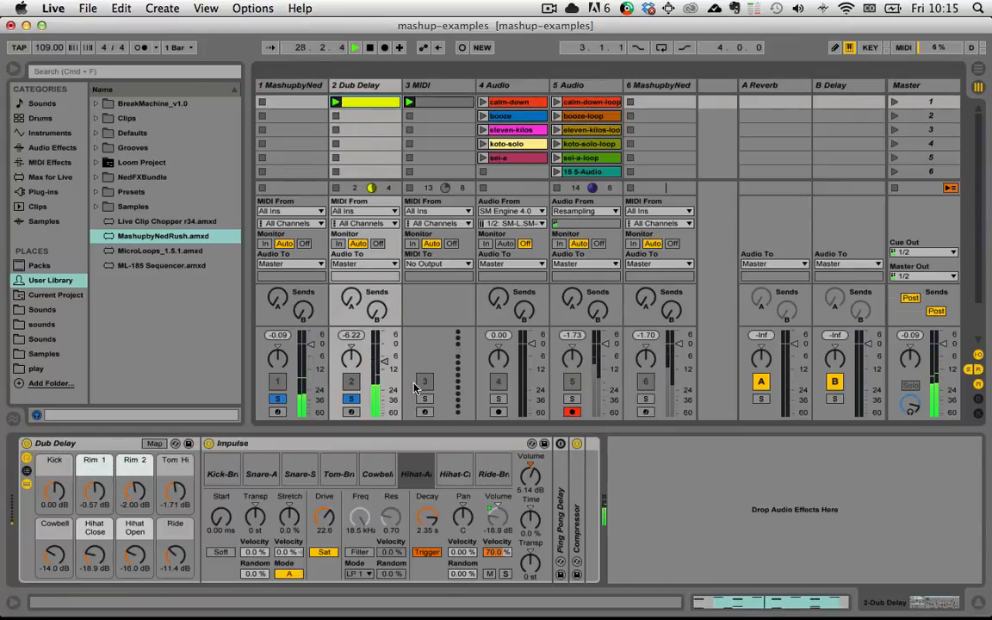
Step: Load the koto-solo-loop clip from track 5 Audio into the MashupbyNedRush device on track 1, play it, and stop the transport
{"action": "left_click", "coordinate": [287, 87]}
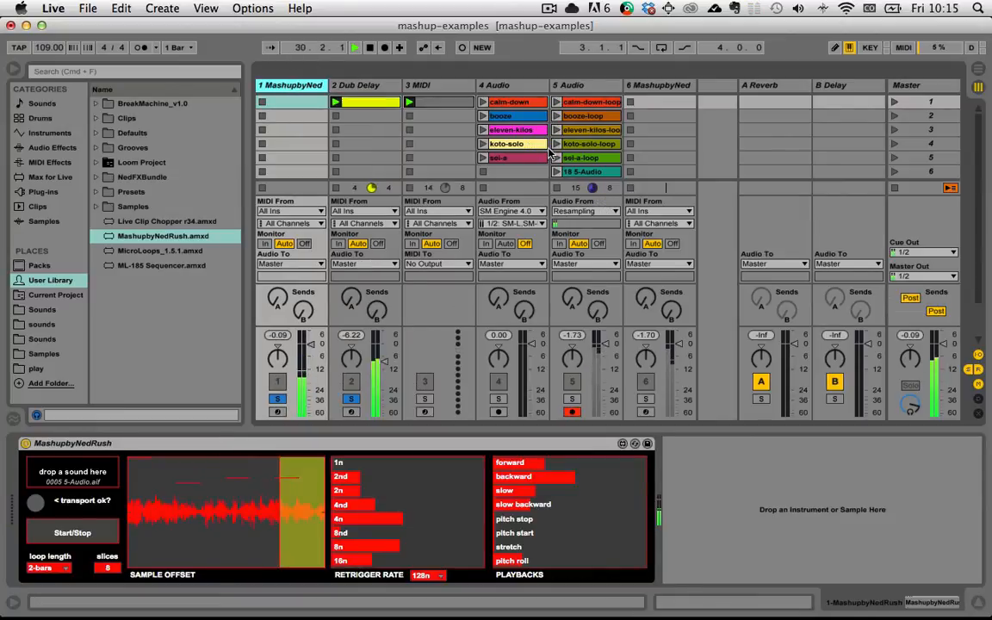
{"action": "left_click", "coordinate": [166, 405]}
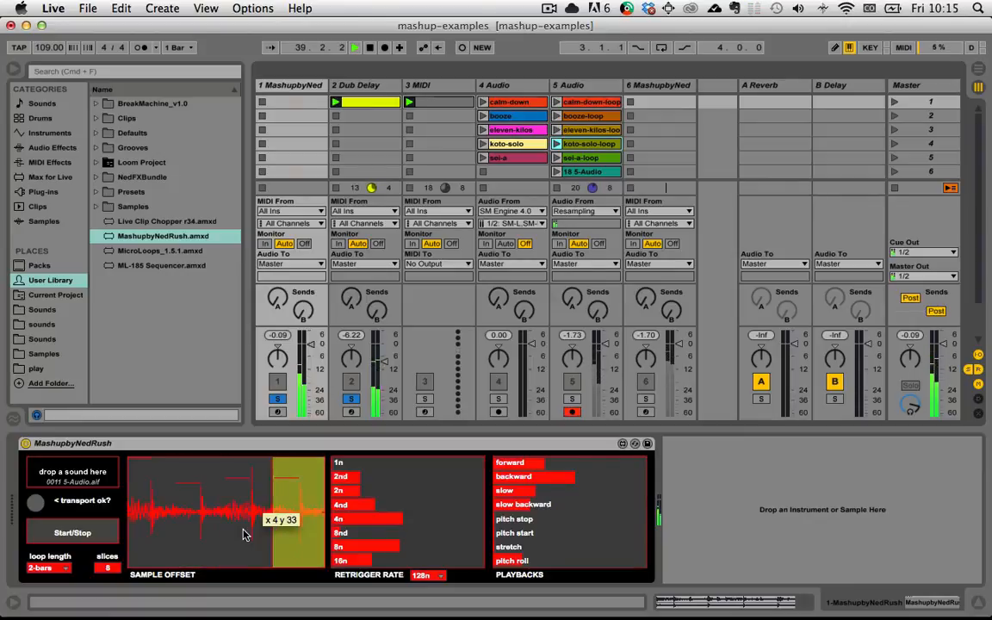
{"action": "left_click", "coordinate": [370, 49]}
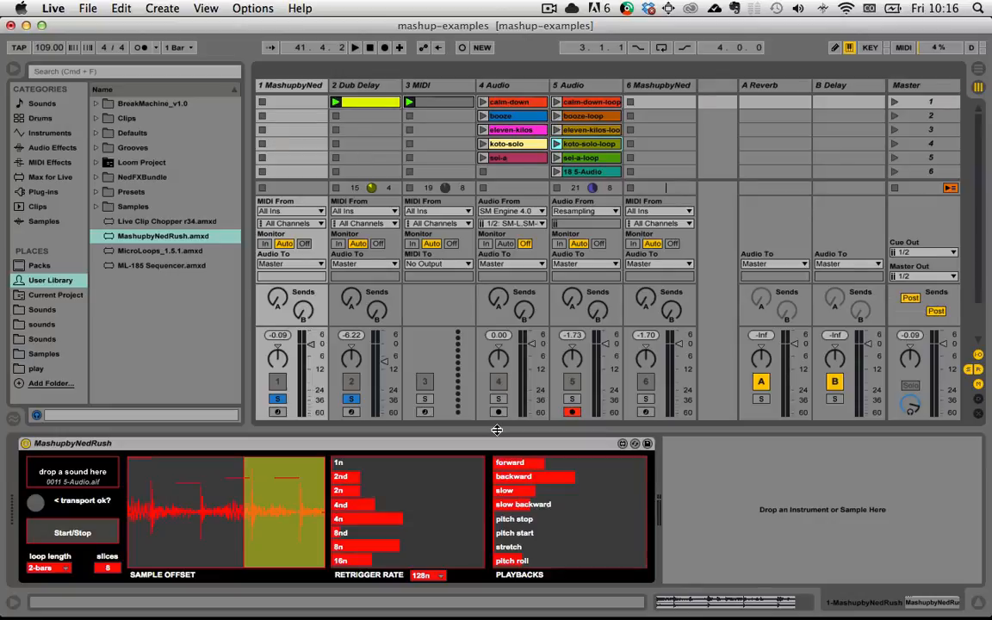
Step: Switch to Google Chrome and look through the Mashup by Ned Rush page for its description, purchase options and demo video
{"action": "mouse_move", "coordinate": [401, 613]}
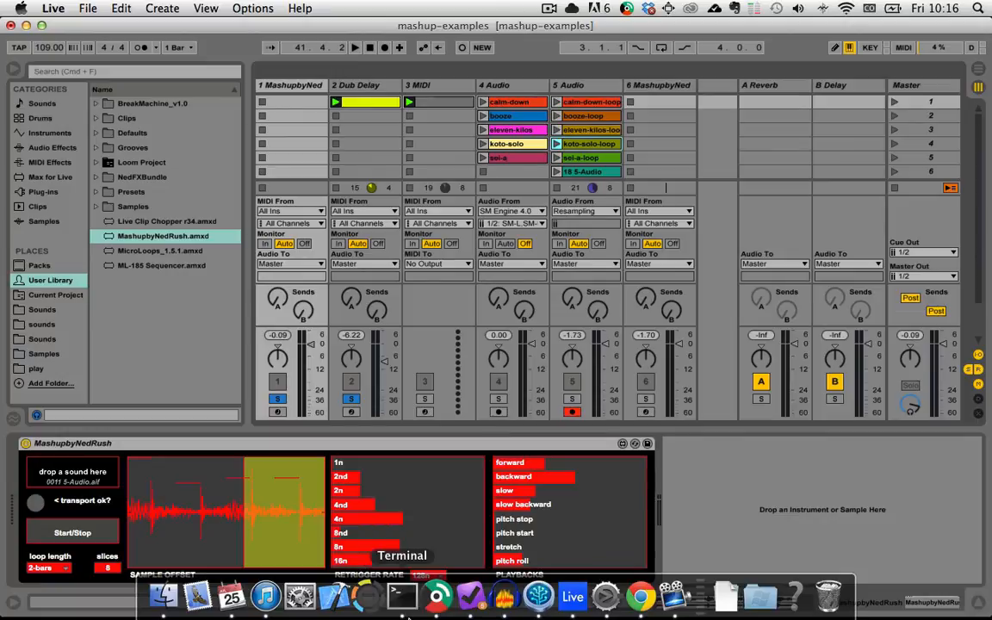
{"action": "left_click", "coordinate": [645, 609]}
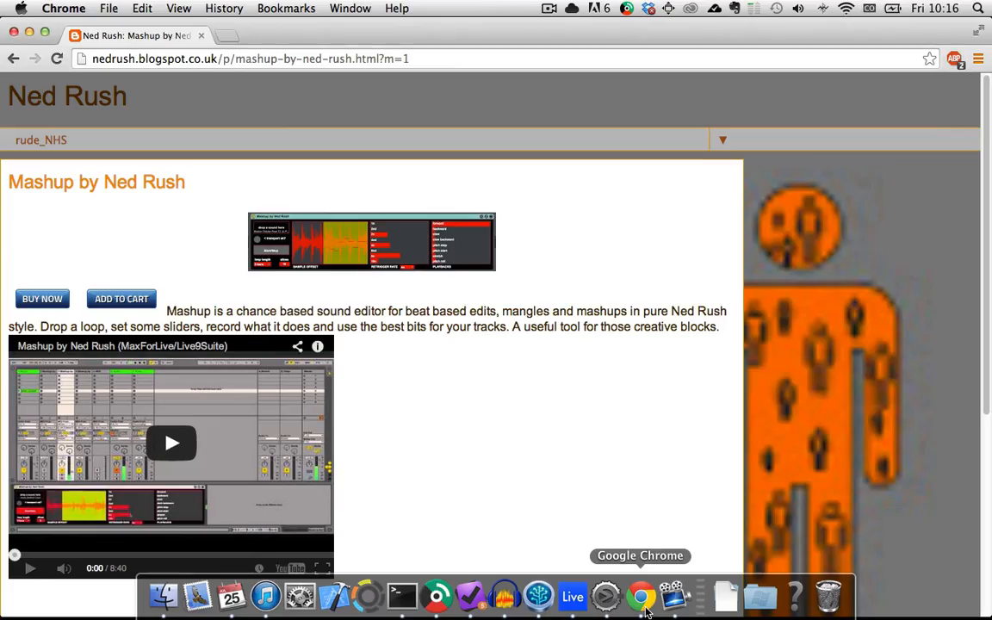
{"action": "scroll", "coordinate": [357, 434], "scroll_direction": "down", "scroll_amount": 10}
{"action": "scroll", "coordinate": [356, 435], "scroll_direction": "up", "scroll_amount": 10}
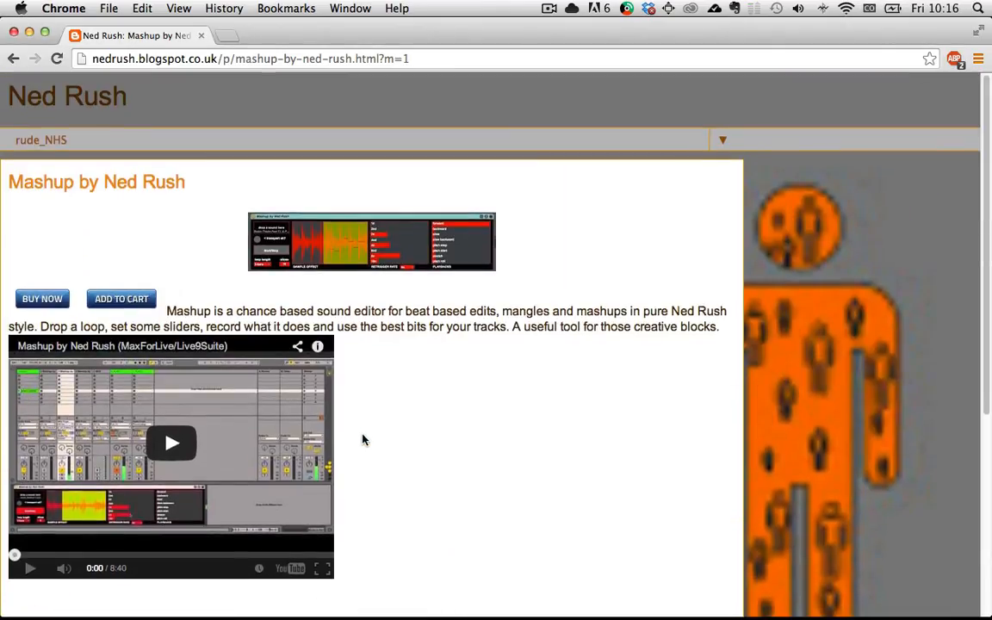
{"action": "scroll", "coordinate": [385, 466], "scroll_direction": "down", "scroll_amount": 5}
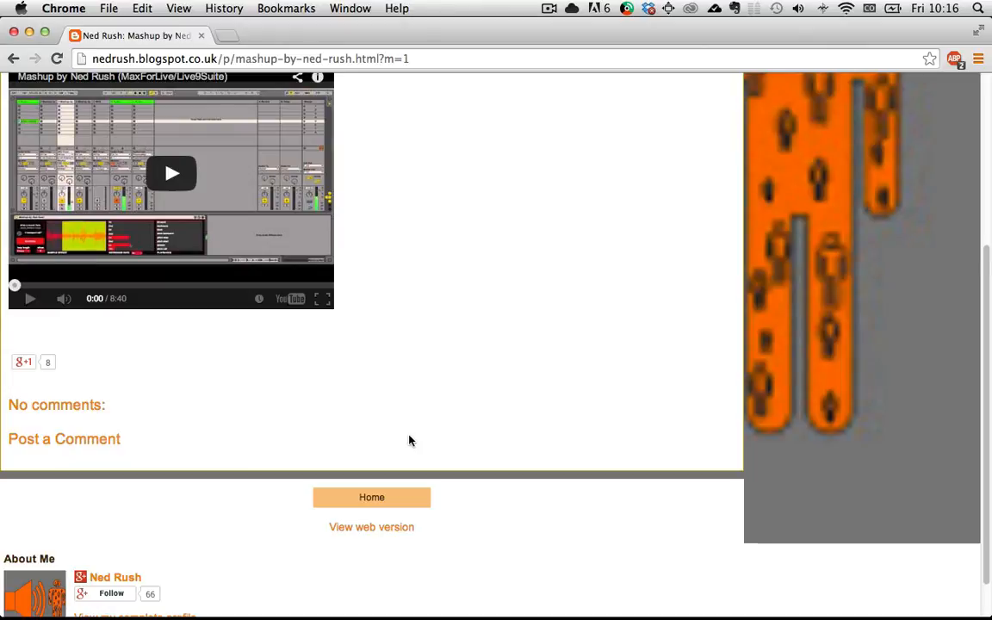
{"action": "scroll", "coordinate": [409, 440], "scroll_direction": "up", "scroll_amount": 5}
{"action": "mouse_move", "coordinate": [505, 617]}
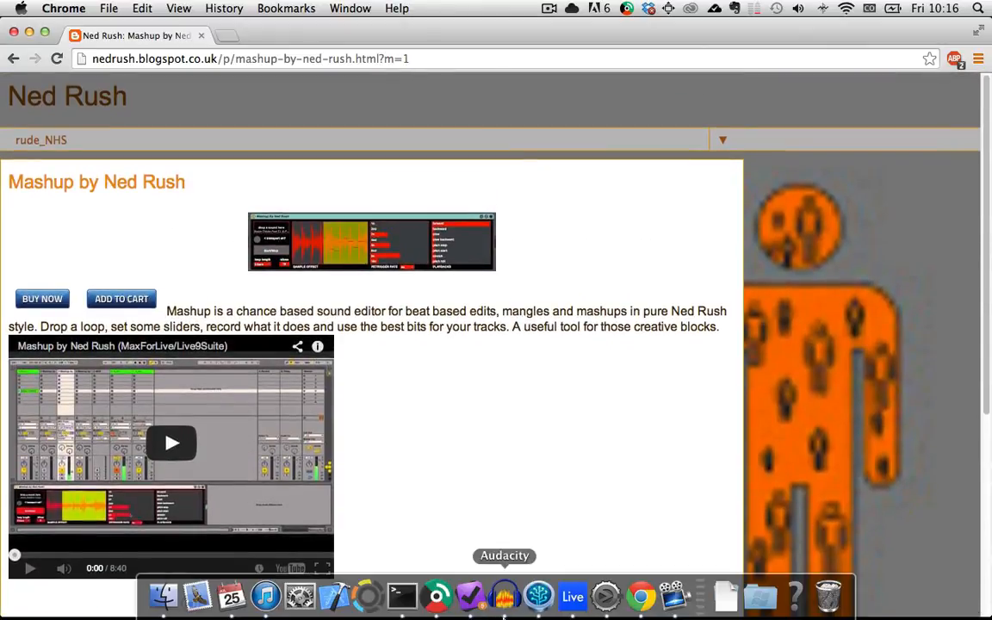
{"action": "left_click", "coordinate": [674, 596]}
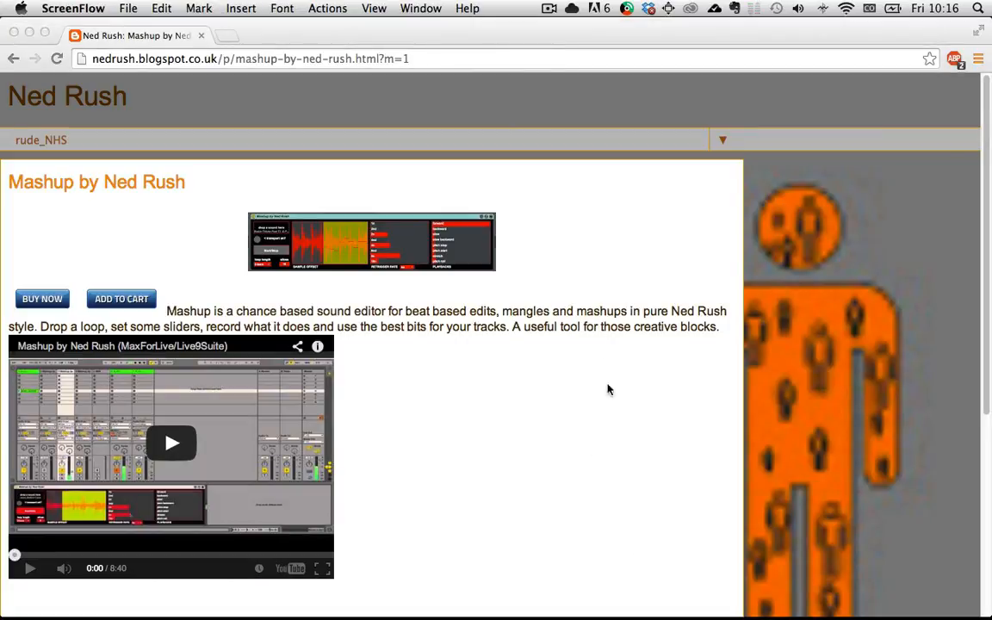
{"action": "left_click", "coordinate": [555, 10]}
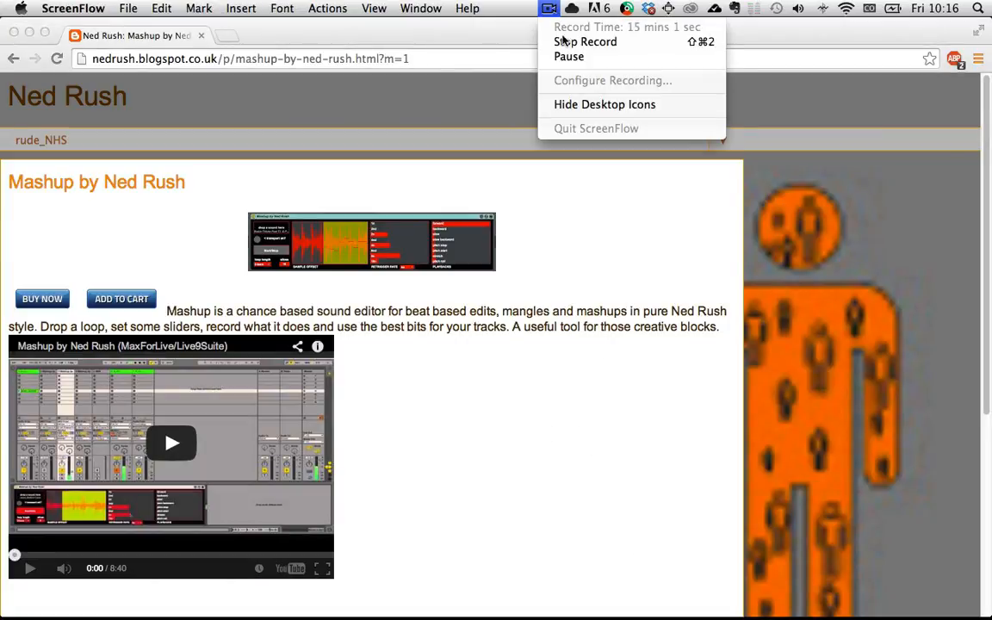